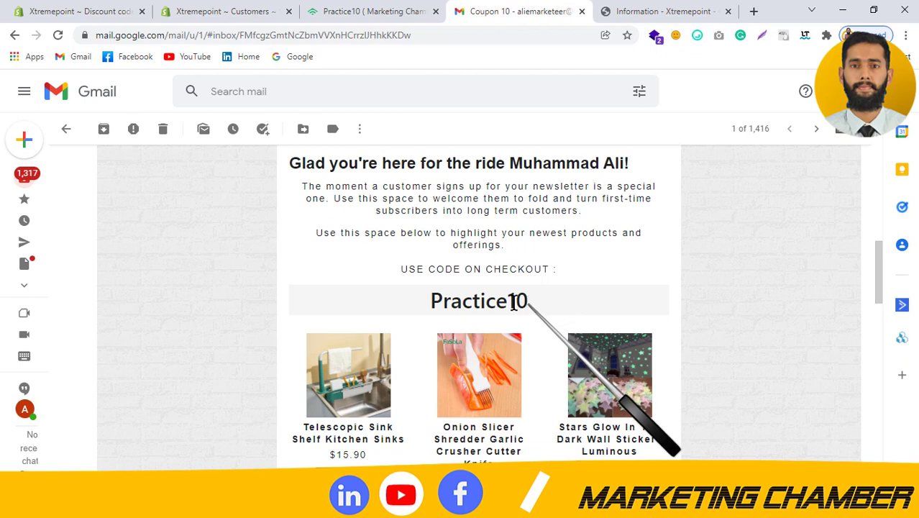
Step: Apply the Practice10 discount code at checkout for the Onion Slicer Shredder order
click(712, 8)
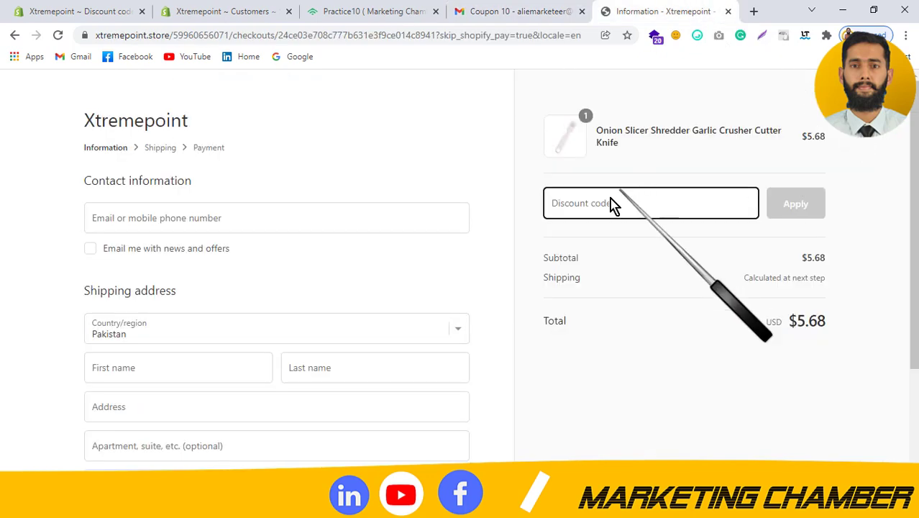
click(587, 207)
text(Practice10)
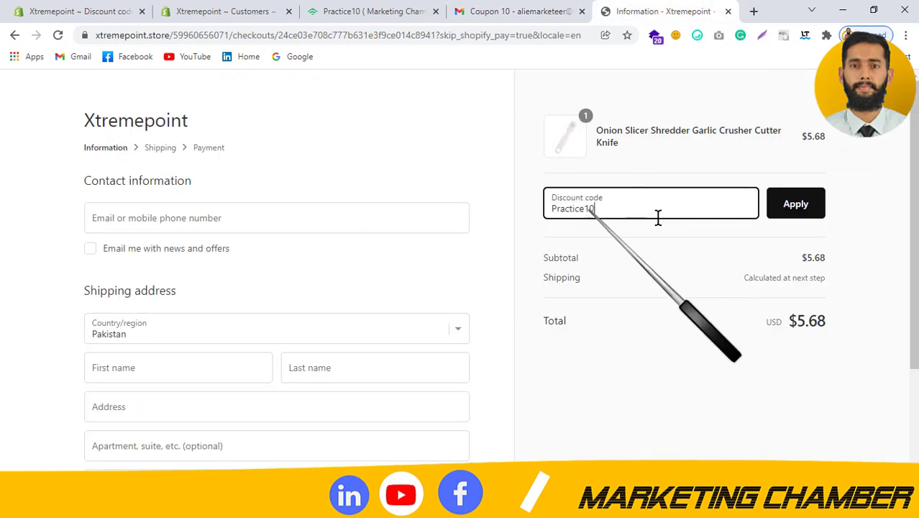
click(797, 207)
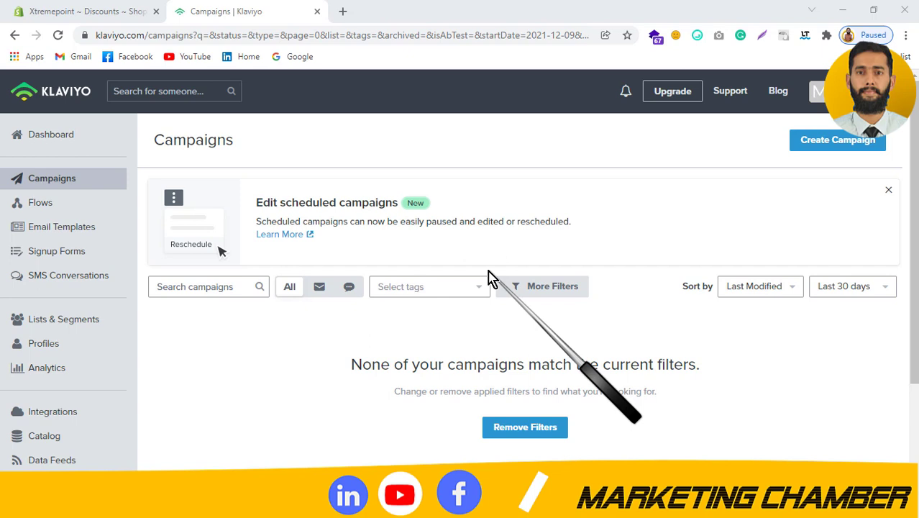
Step: From the store's Discounts page, start creating a new discount
click(90, 10)
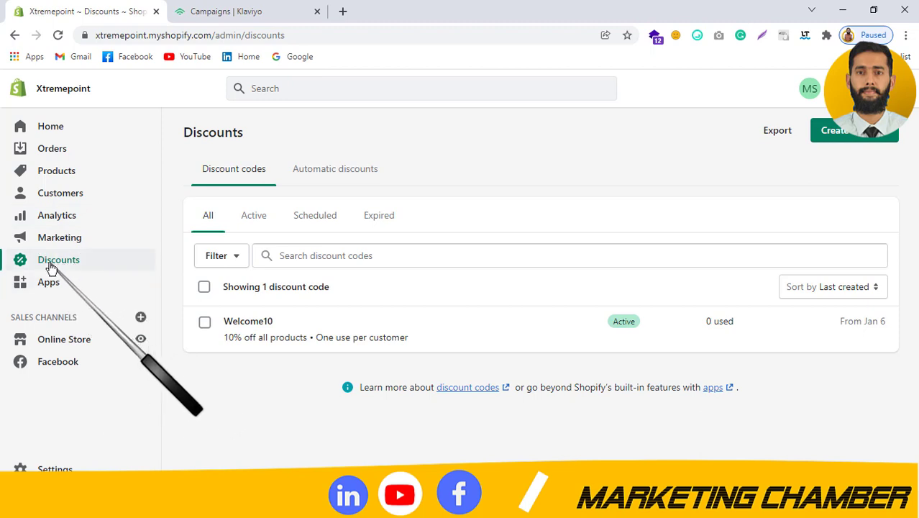
click(867, 136)
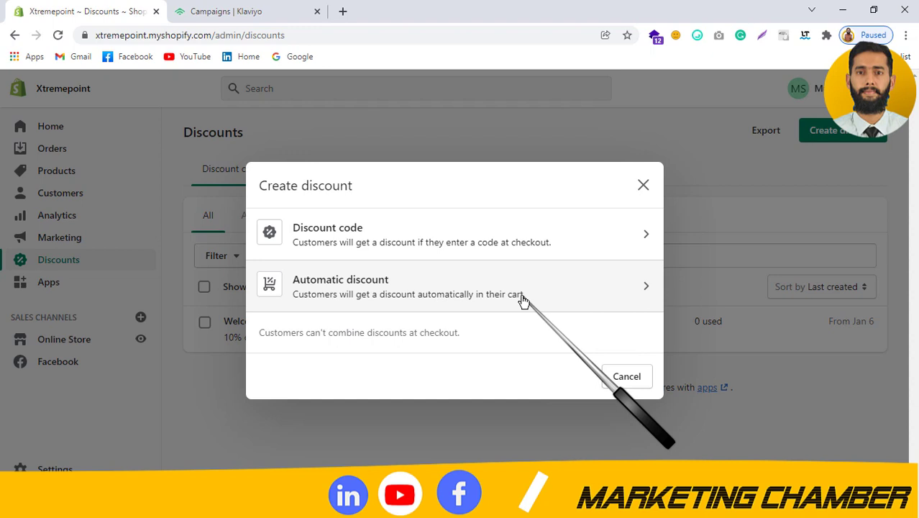
Step: Open a blank automatic discount and review it, toggling Set end date on and off
click(381, 288)
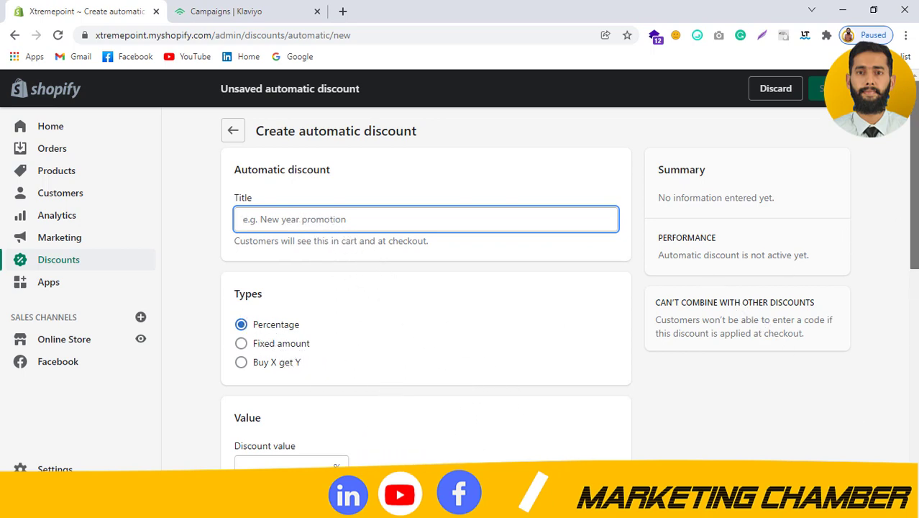
scroll(848, 251, down, 2)
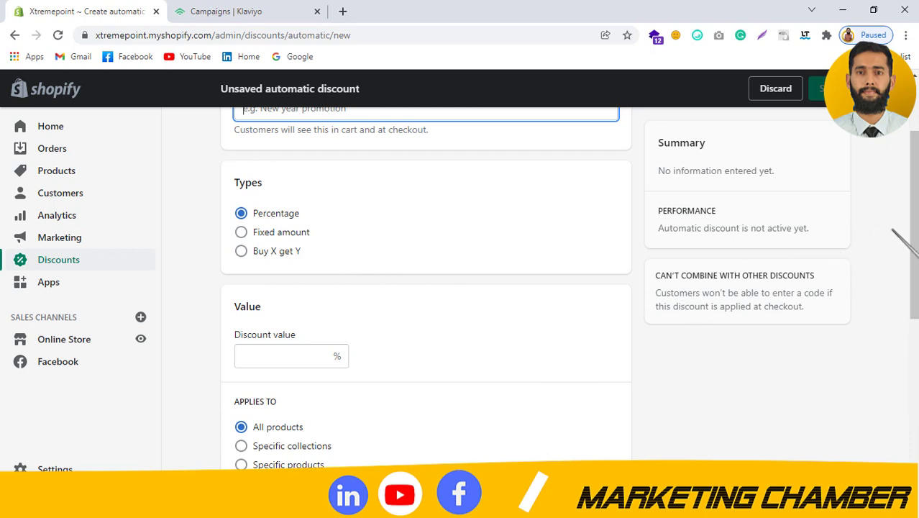
scroll(912, 237, down, 1)
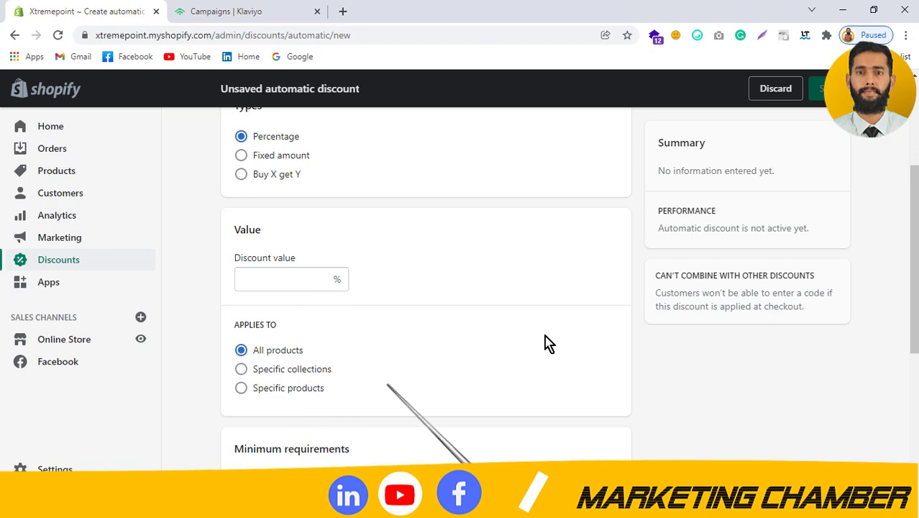
scroll(547, 343, down, 3)
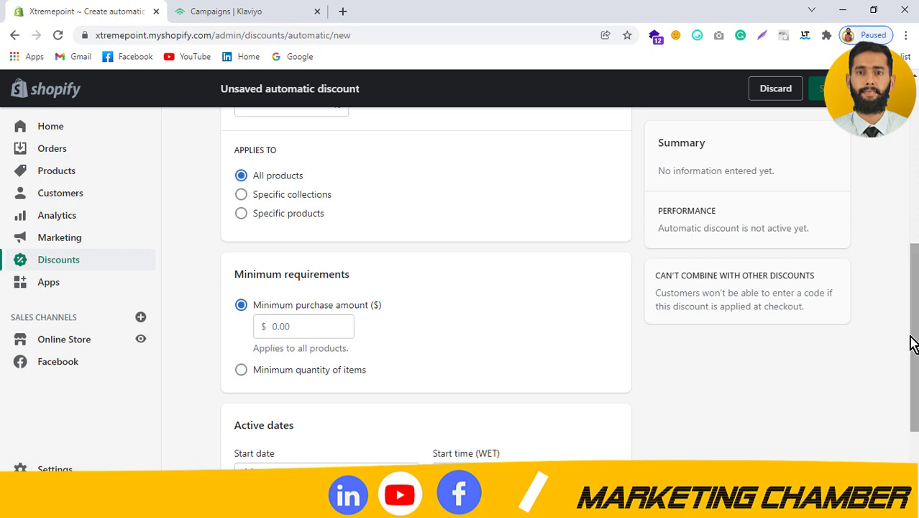
scroll(912, 341, down, 3)
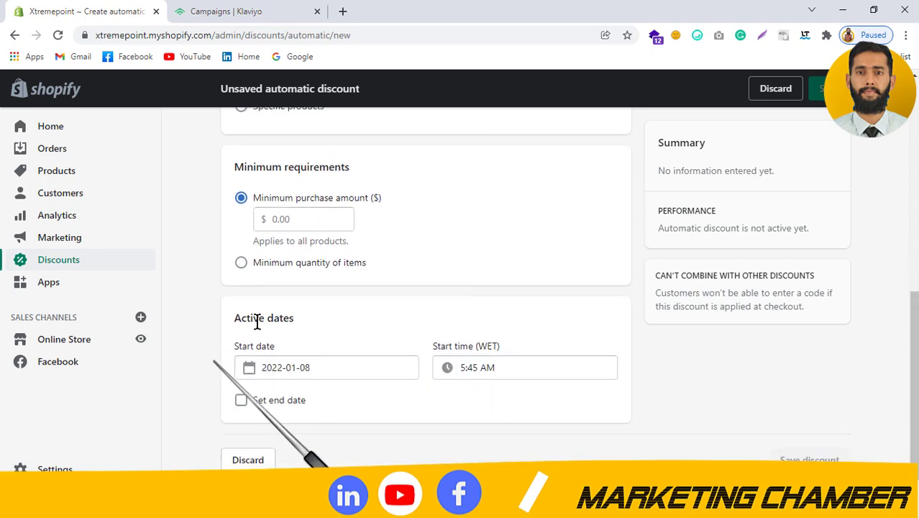
drag(231, 324, 338, 328)
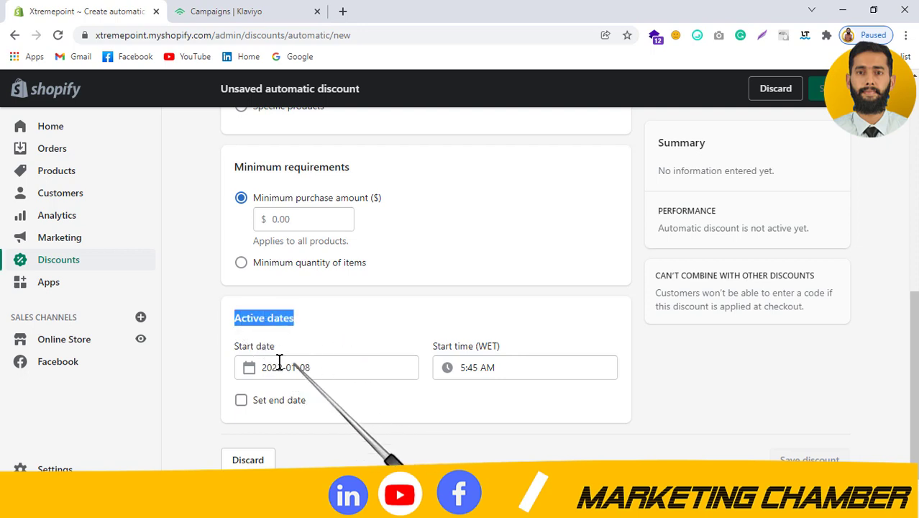
click(241, 401)
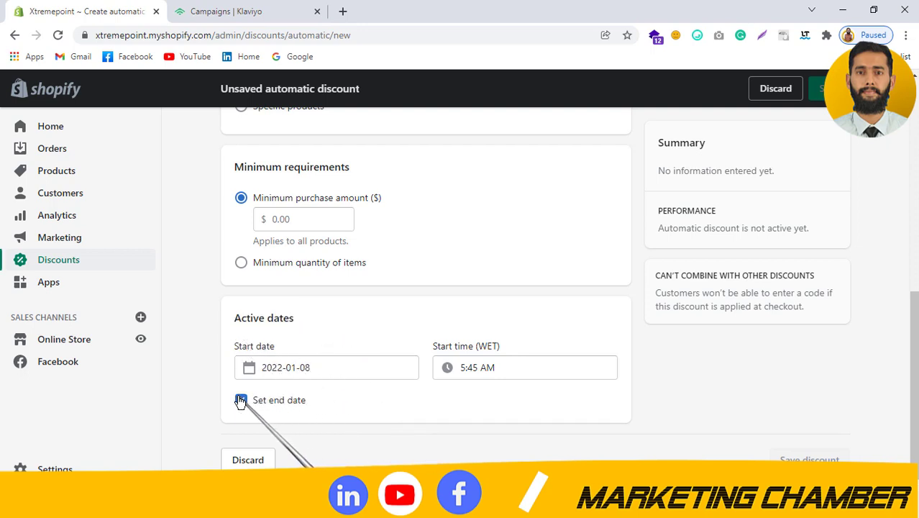
click(241, 401)
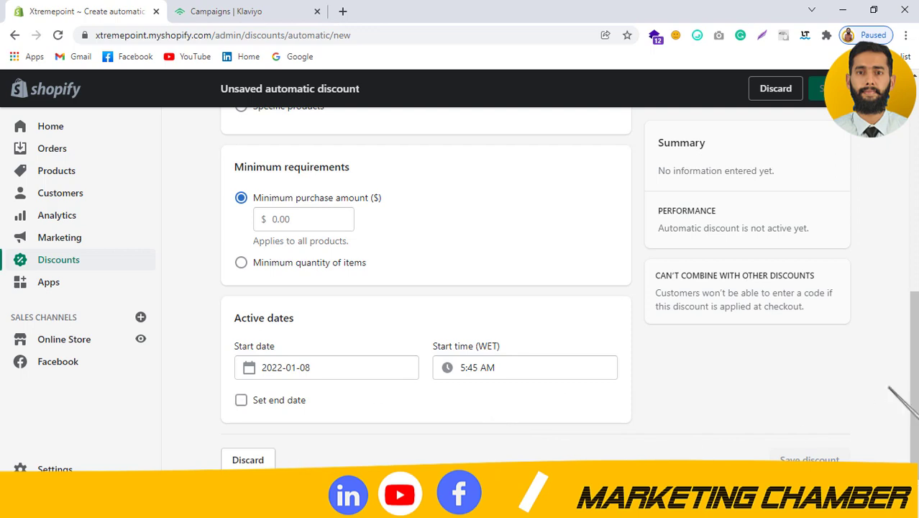
drag(914, 382, 915, 186)
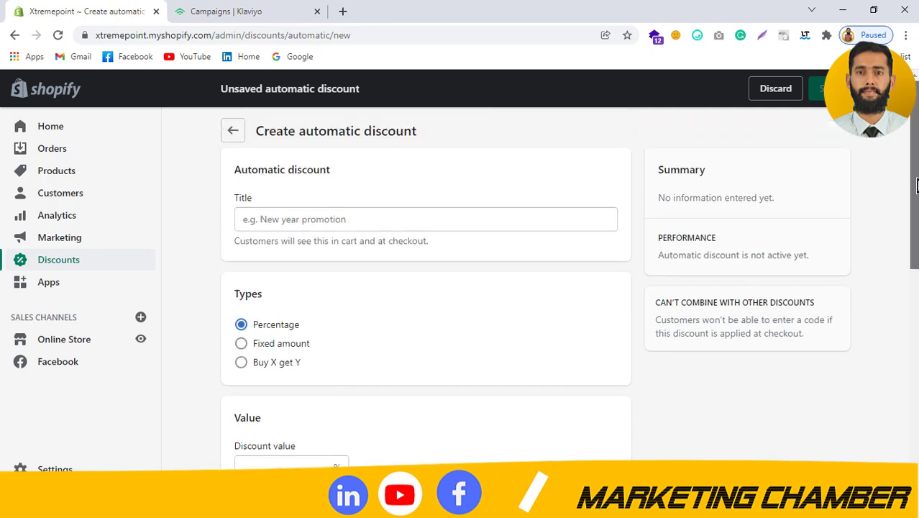
Step: Discard the automatic discount and start a new discount code from the Discount codes list
click(769, 88)
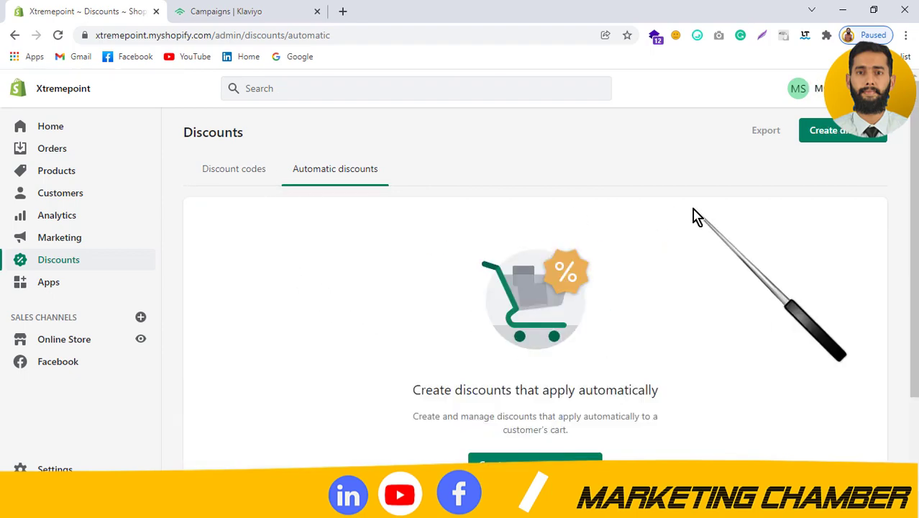
click(236, 181)
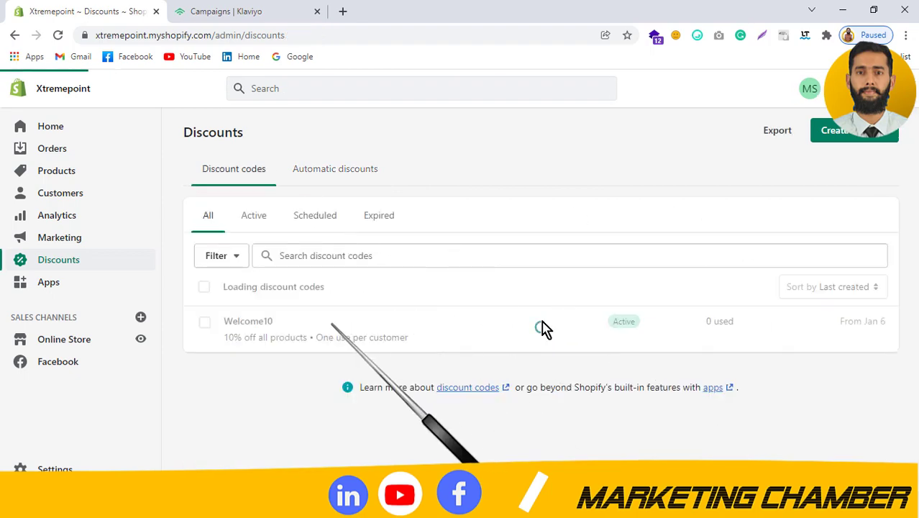
click(831, 130)
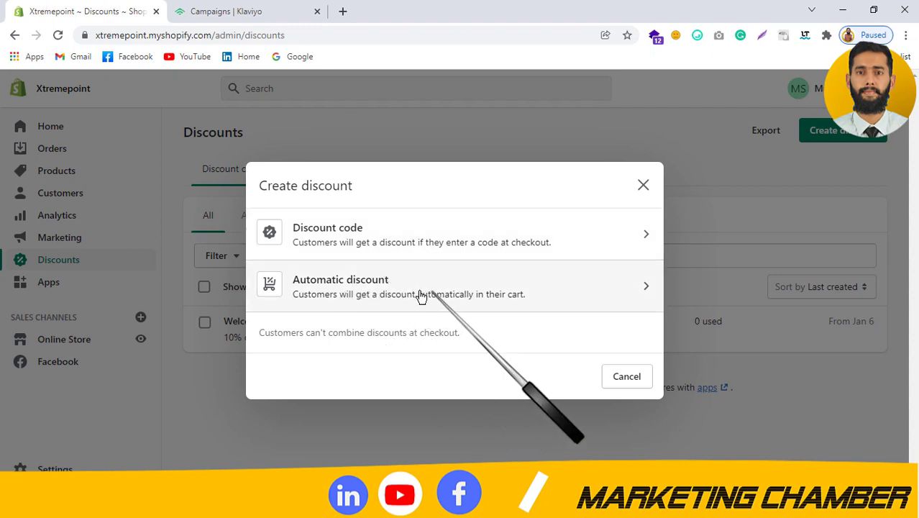
click(431, 238)
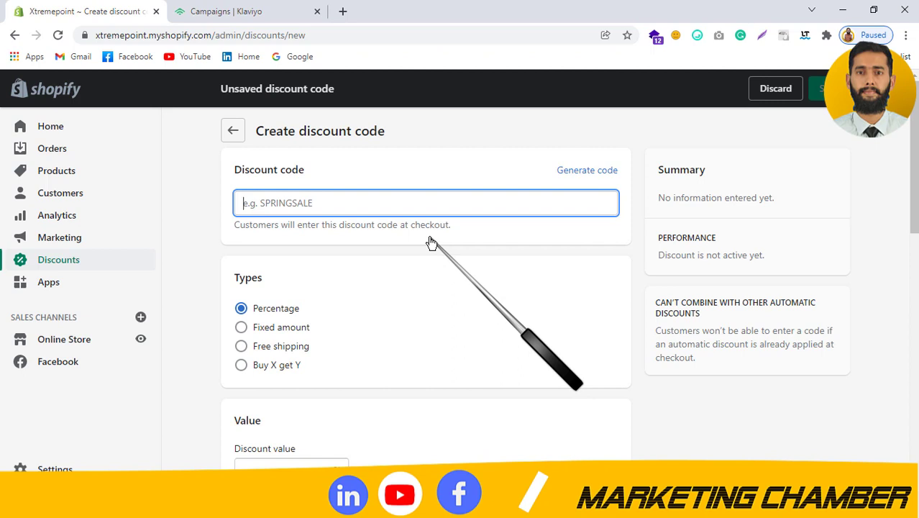
Step: Enter Practice10 as the discount code name
scroll(425, 273, down, 2)
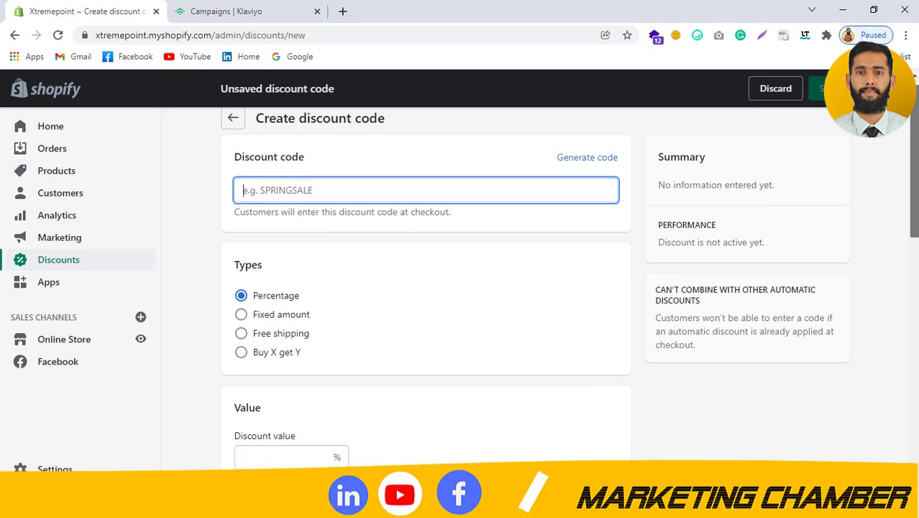
scroll(424, 274, up, 2)
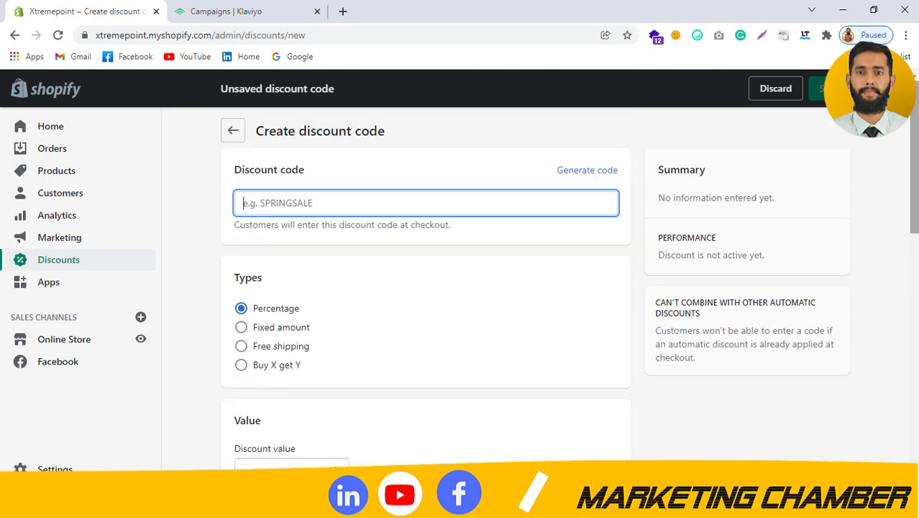
click(229, 178)
click(295, 200)
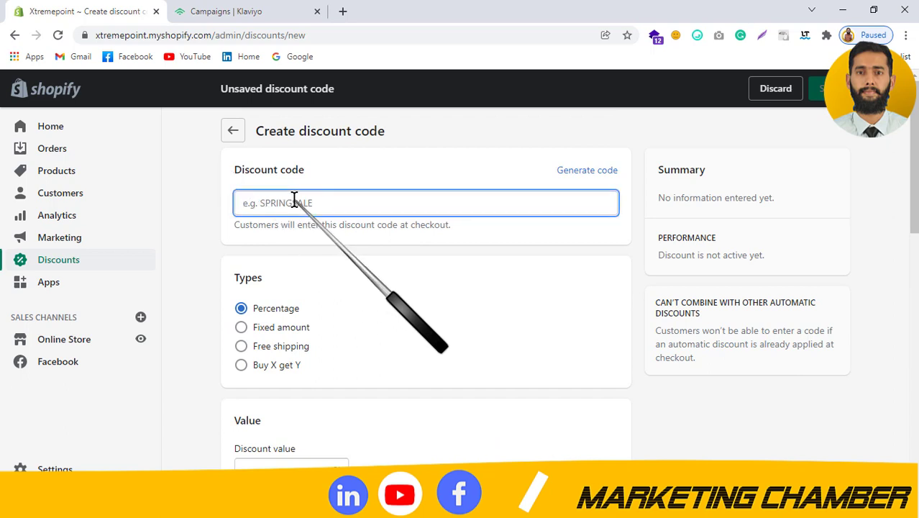
text(Practice10)
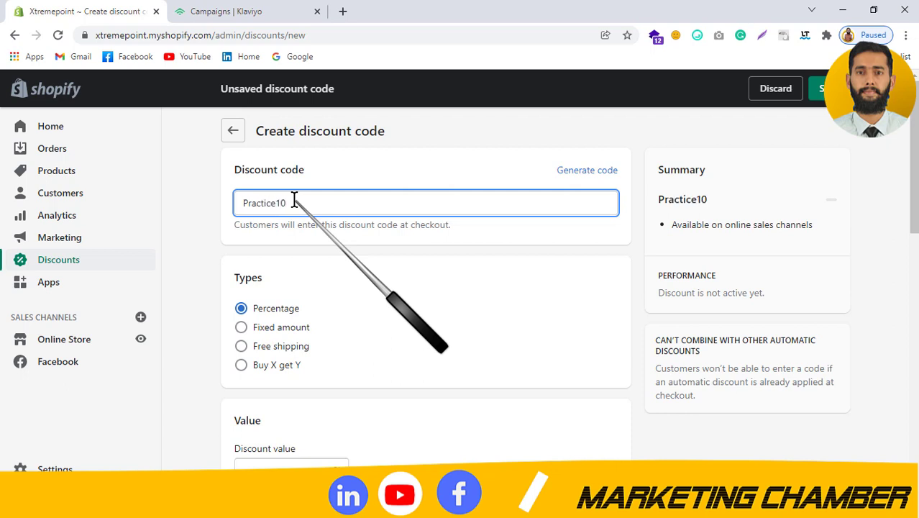
scroll(914, 166, down, 1)
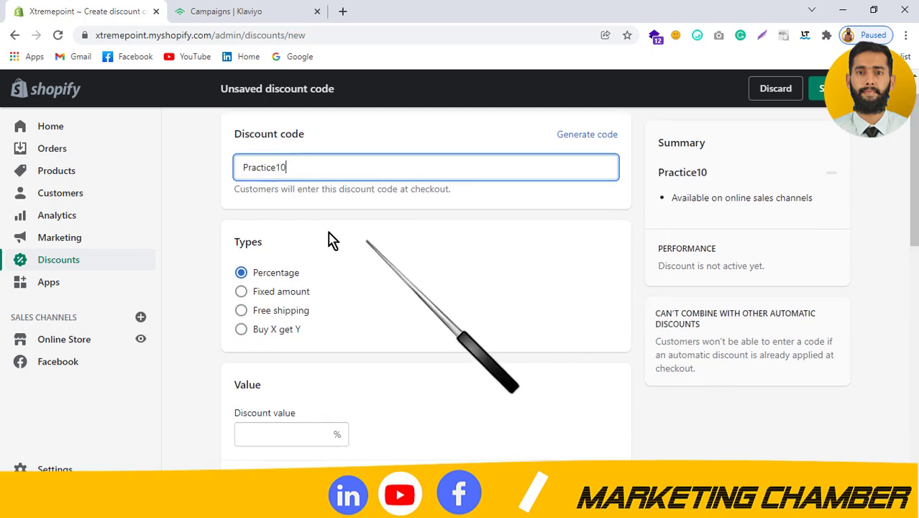
drag(272, 242, 221, 251)
click(160, 304)
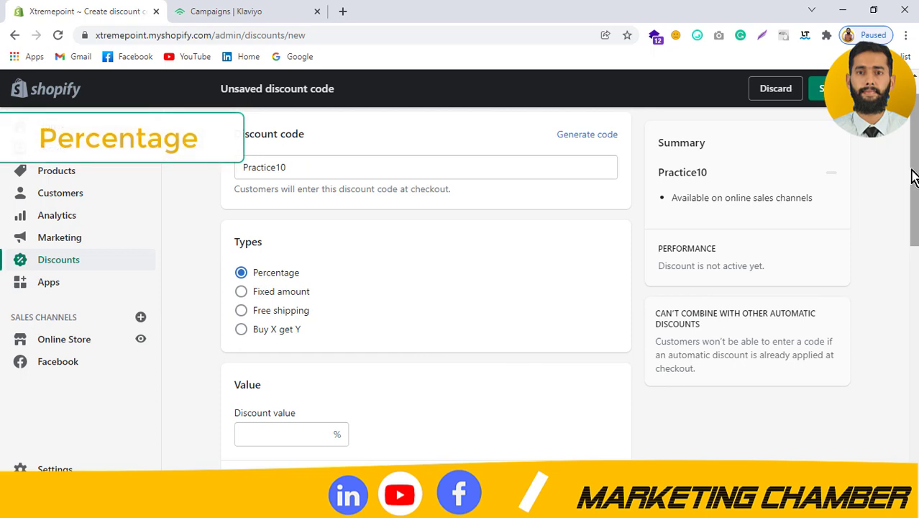
drag(913, 176, 912, 186)
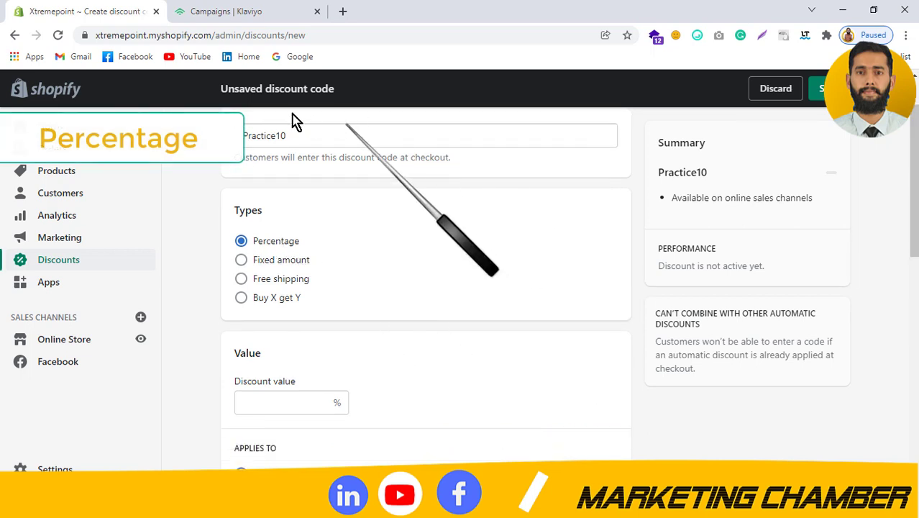
drag(287, 135, 277, 134)
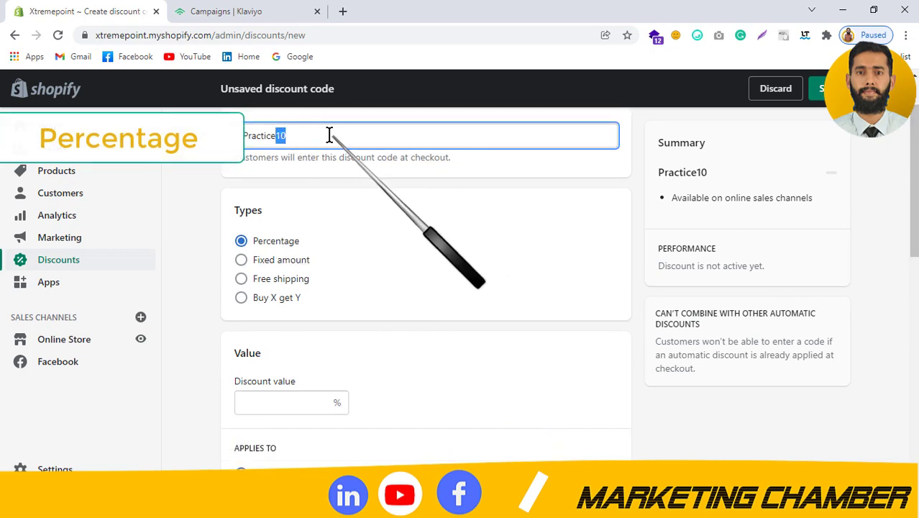
Step: Set the Percentage discount value to 10%
click(288, 407)
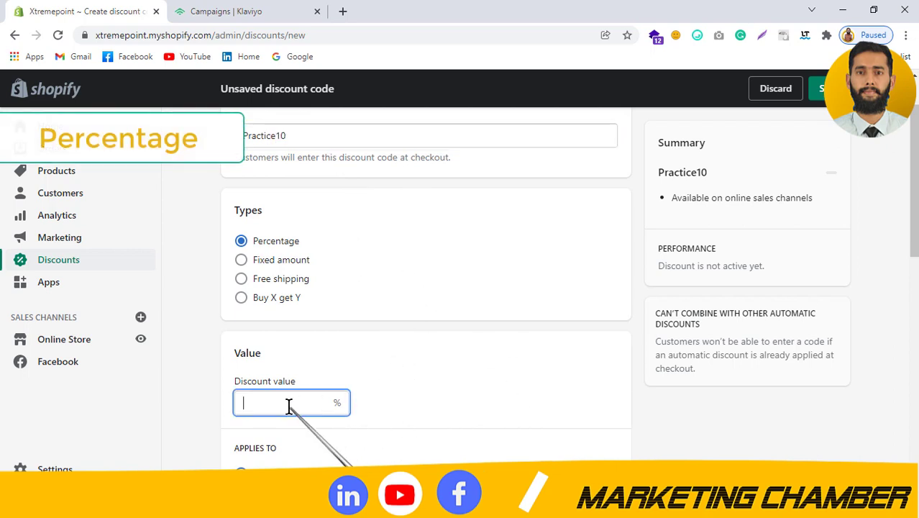
text(10)
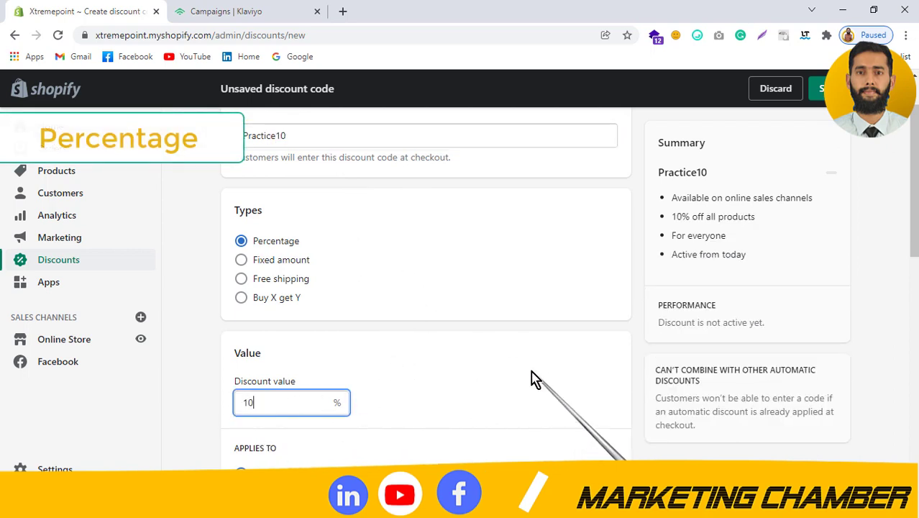
scroll(426, 288, down, 2)
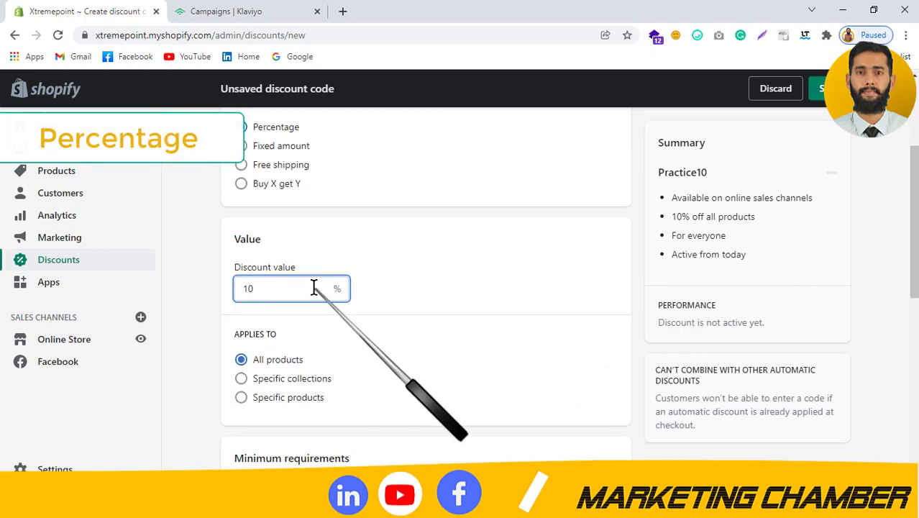
drag(234, 333, 297, 337)
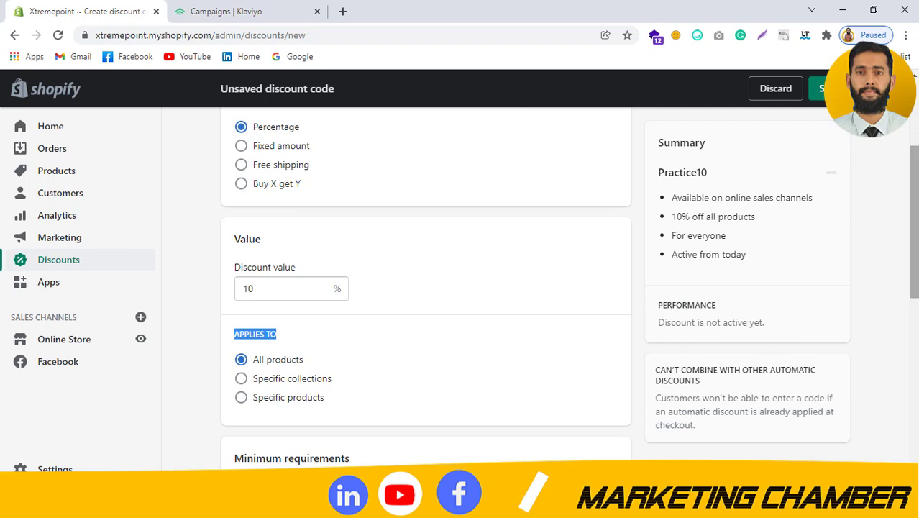
scroll(914, 216, up, 2)
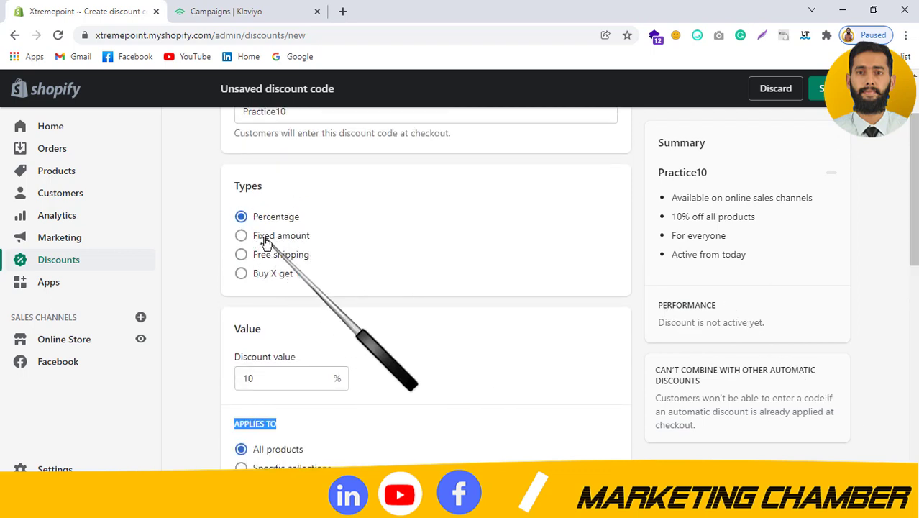
Step: Change Practice10 to the Fixed amount type with a $10.00 value
click(241, 235)
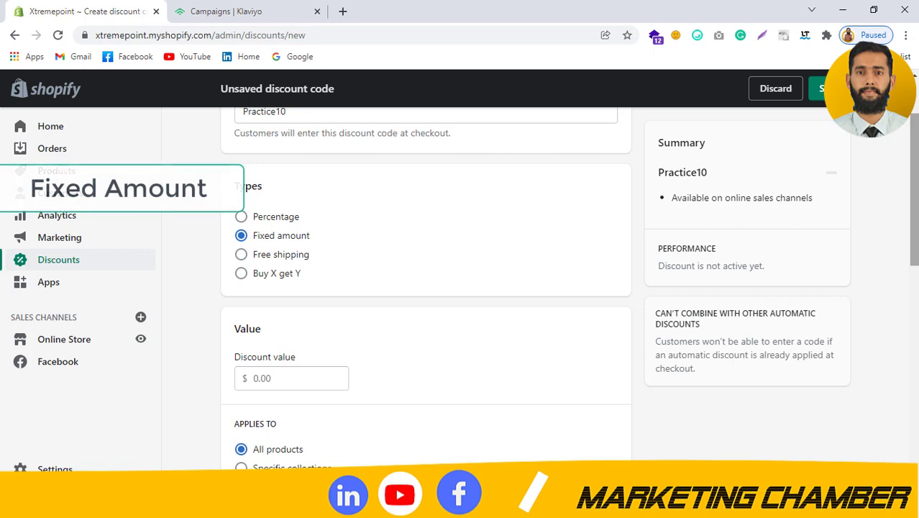
click(318, 376)
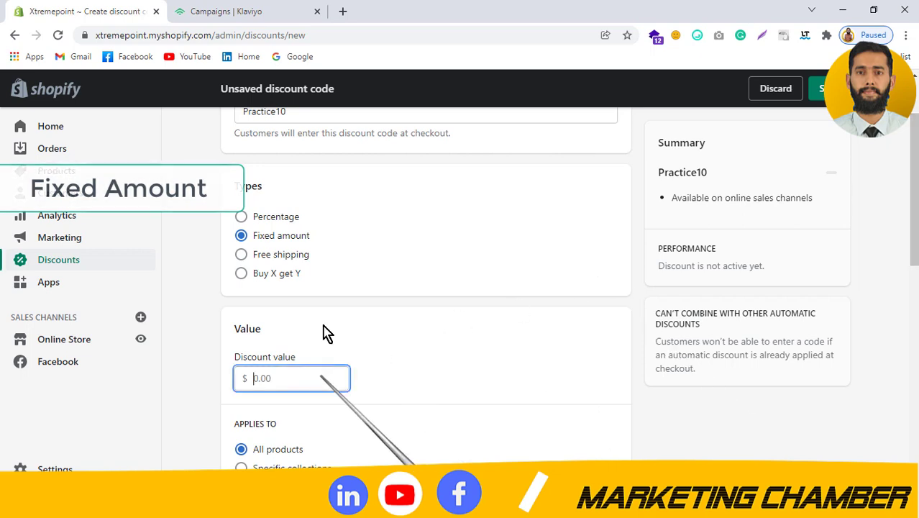
drag(252, 113, 353, 144)
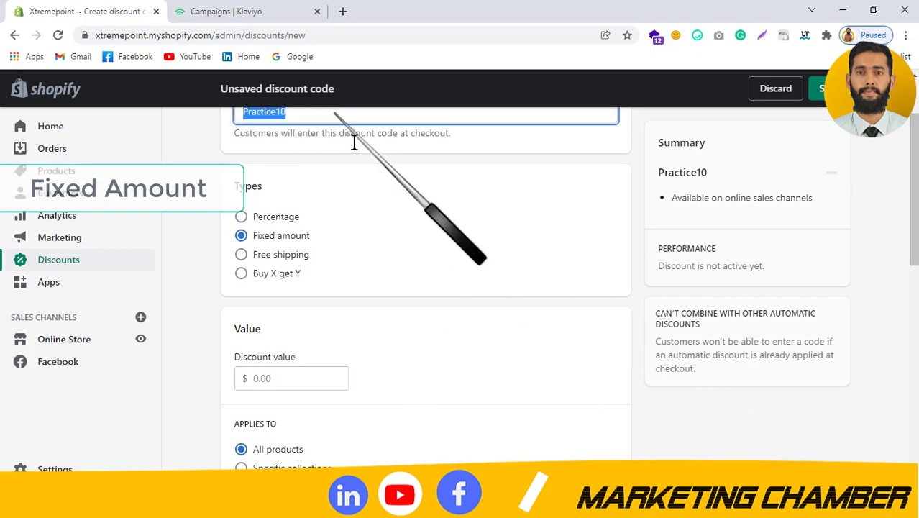
click(251, 374)
click(251, 374)
text(10)
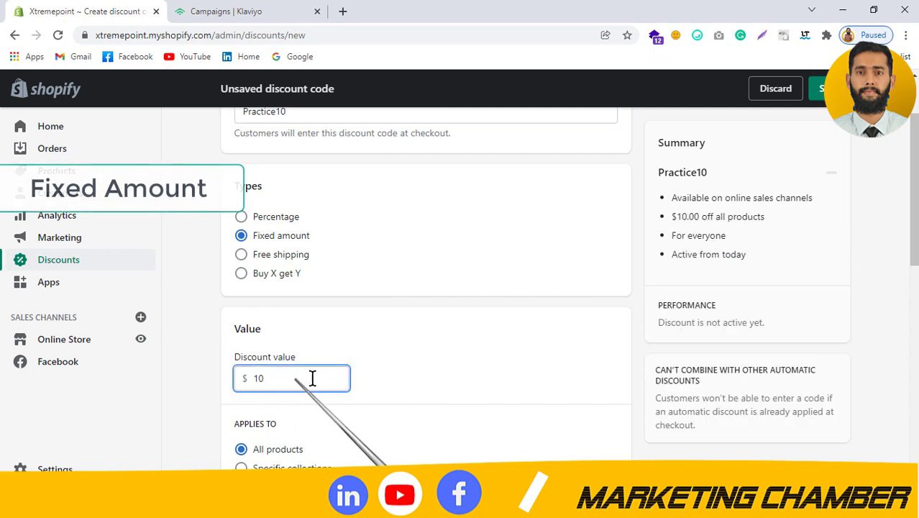
text(.00)
click(394, 381)
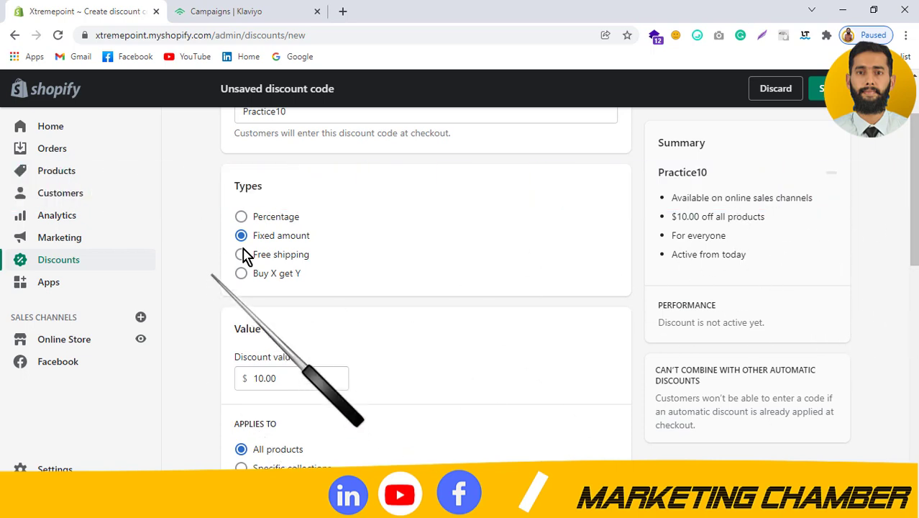
Step: Make Practice10 free shipping, trying Selected countries but adding none
click(278, 259)
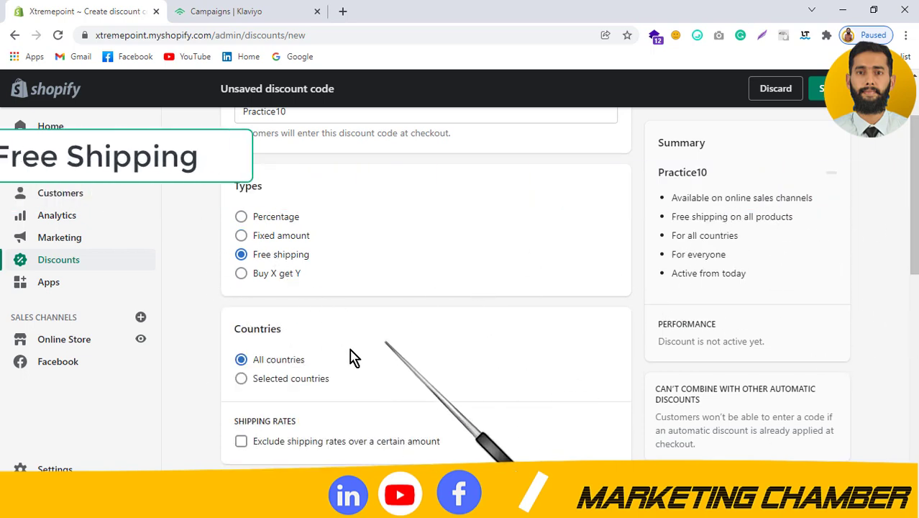
scroll(546, 249, down, 2)
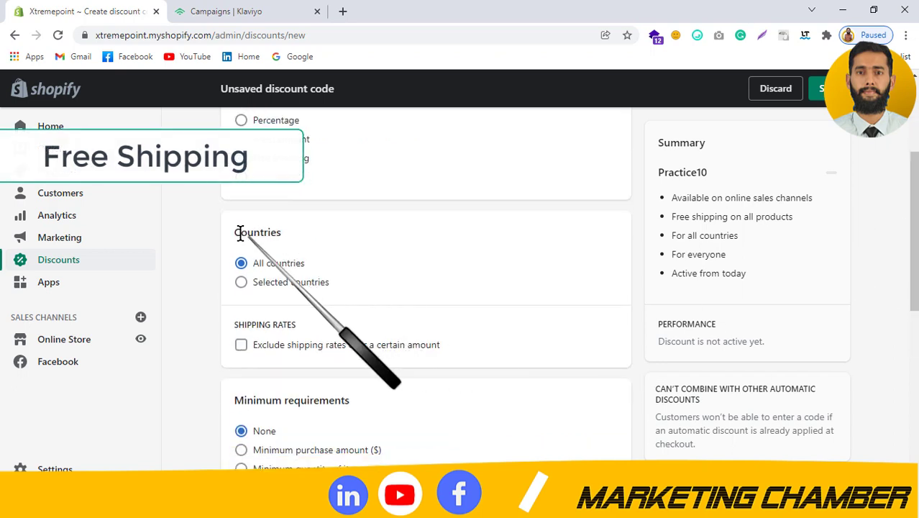
drag(236, 230, 298, 241)
drag(229, 328, 318, 331)
click(374, 264)
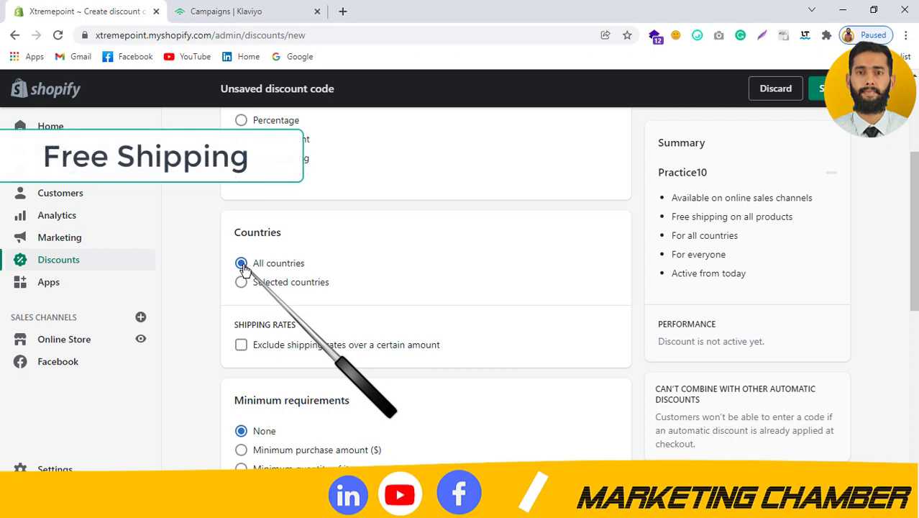
click(287, 284)
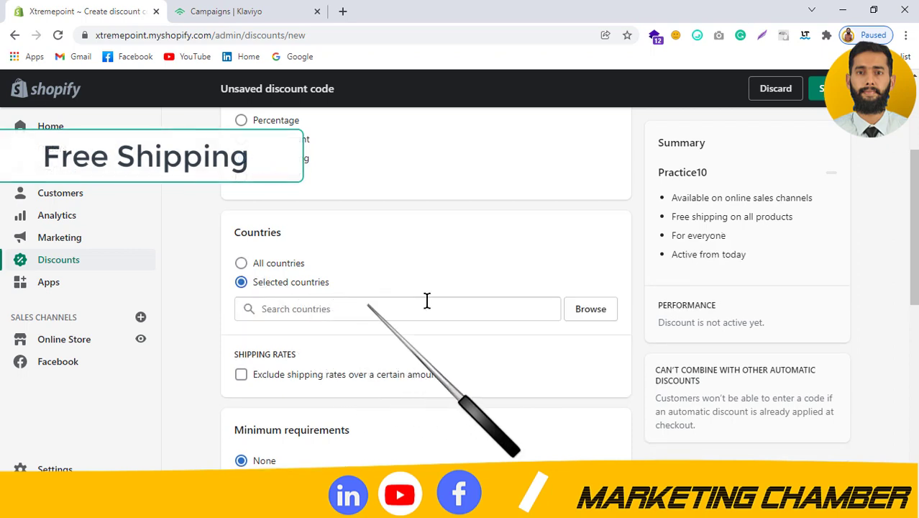
click(590, 309)
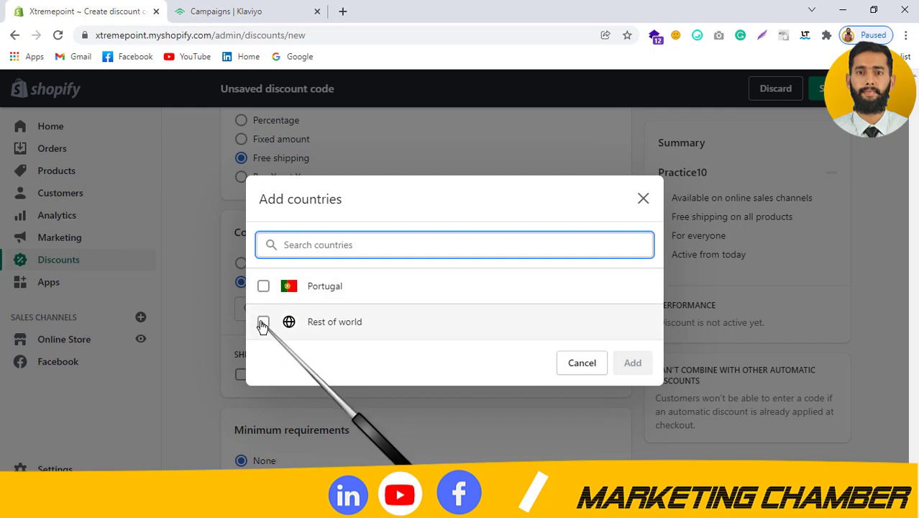
click(590, 364)
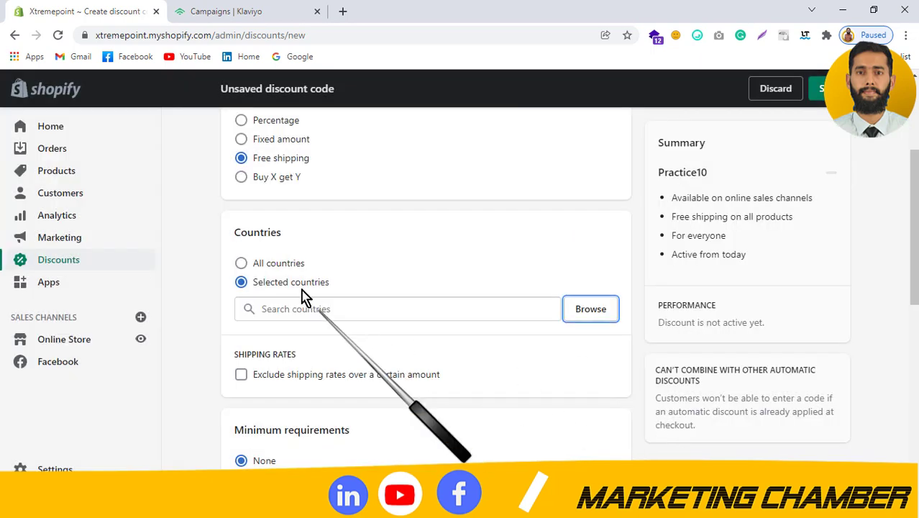
Step: Apply free shipping to all countries, excluding shipping rates over $100.00
click(246, 265)
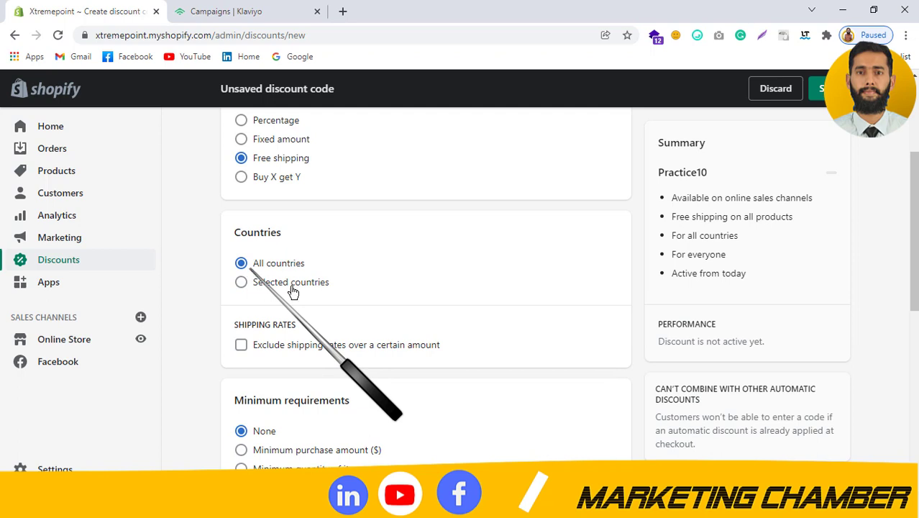
click(241, 345)
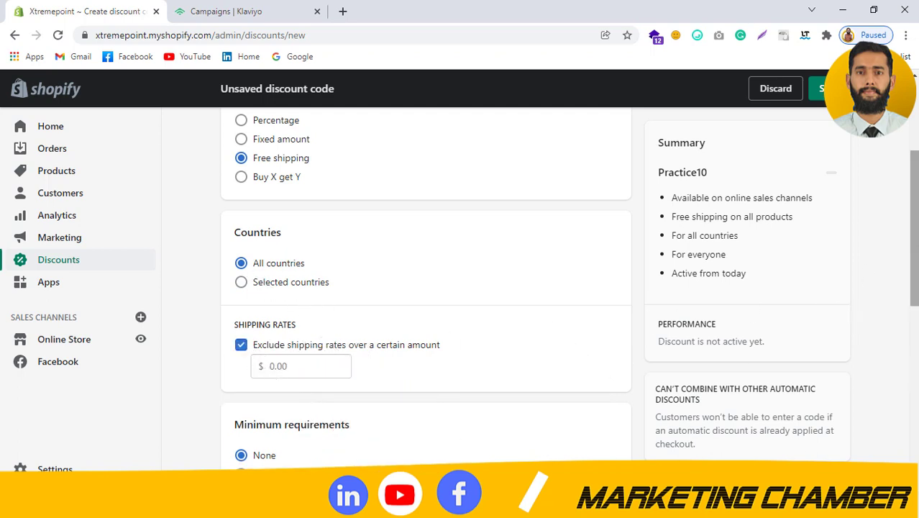
scroll(308, 304, down, 1)
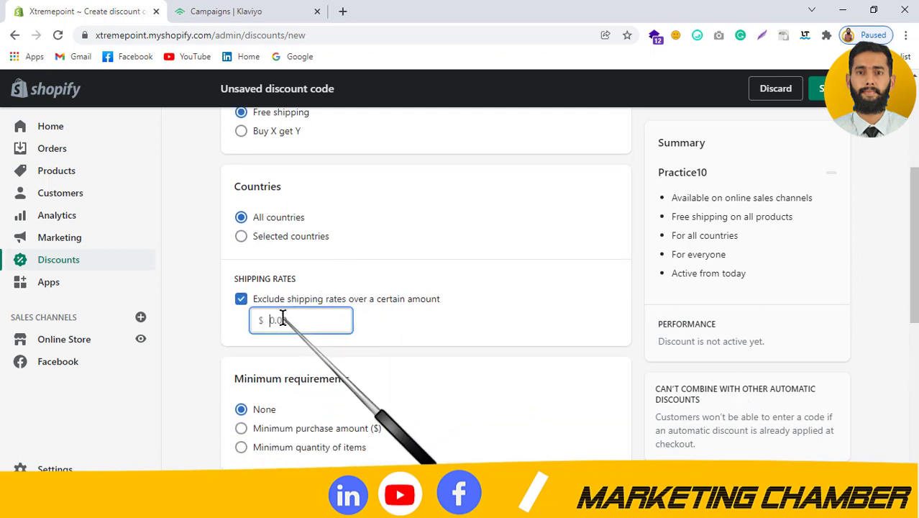
text(100)
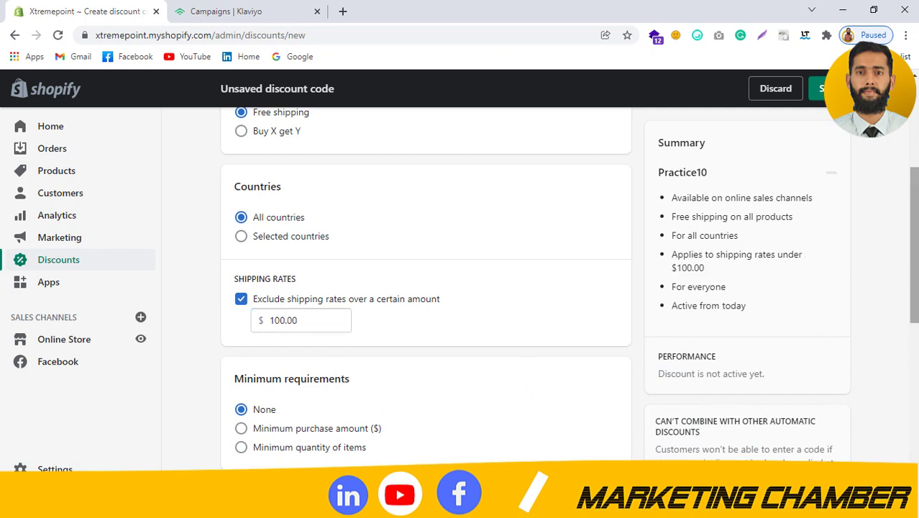
scroll(800, 220, up, 2)
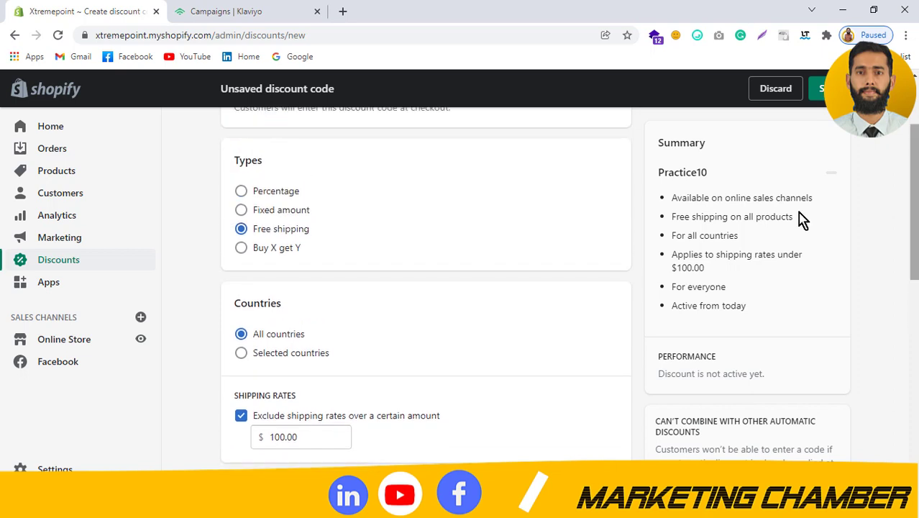
Step: Choose Buy X get Y and review the Customer buys and Customer gets fields
click(252, 249)
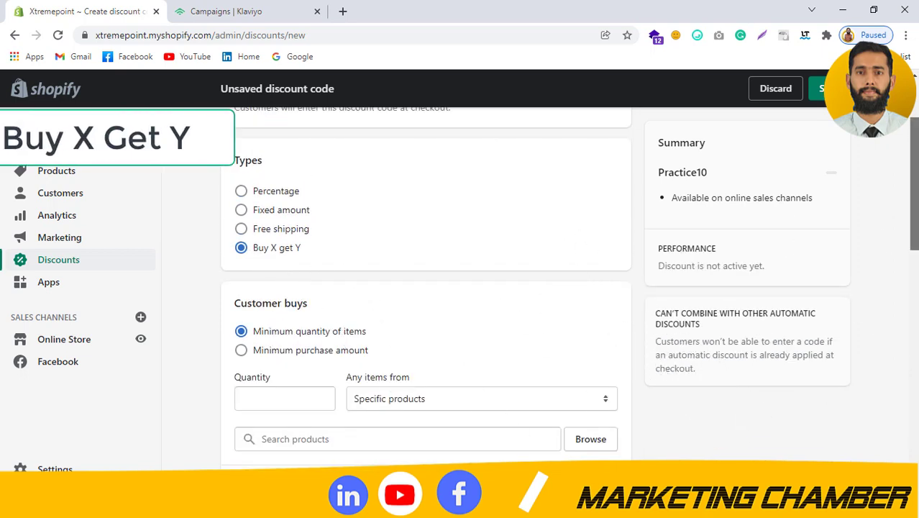
scroll(308, 244, down, 2)
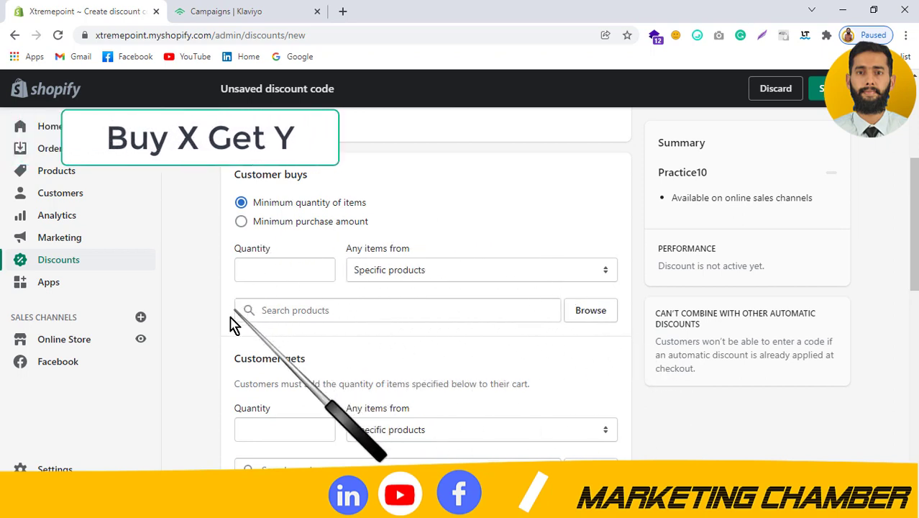
scroll(913, 230, down, 3)
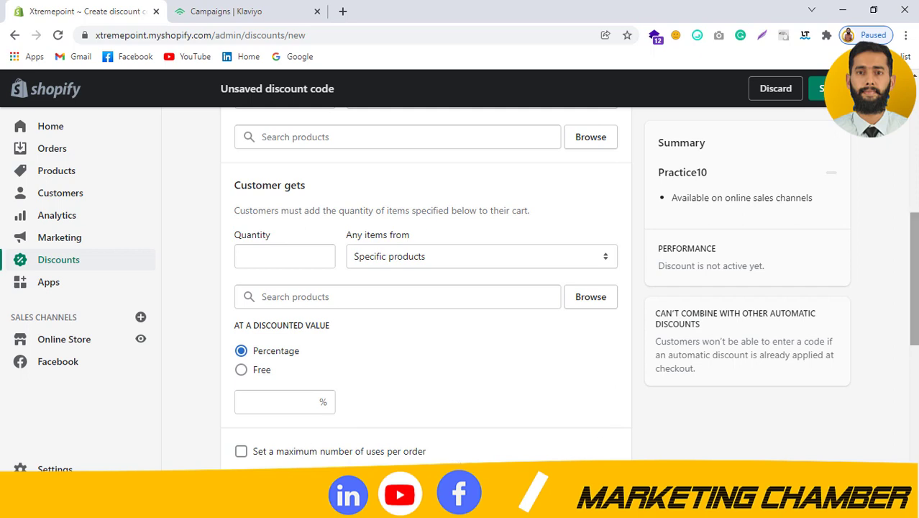
scroll(913, 281, up, 6)
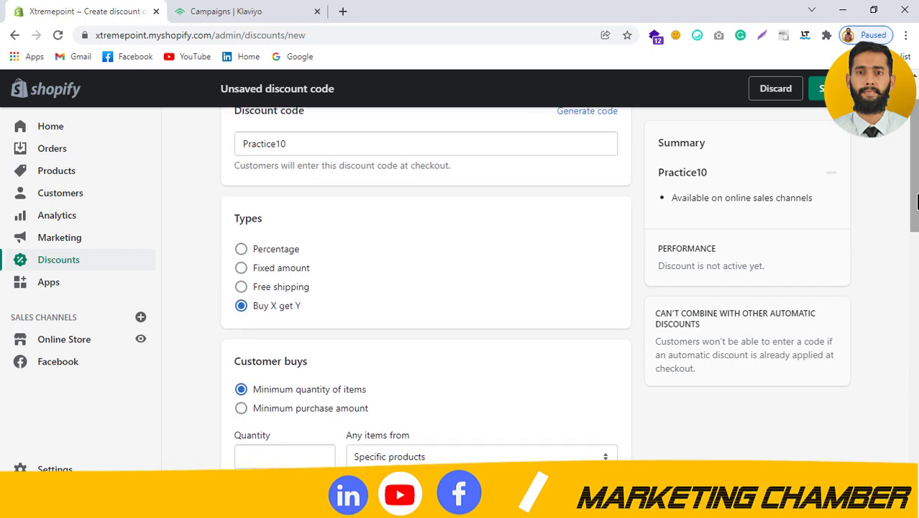
Step: Select Percentage again so Practice10 reads 10% off all products
click(261, 254)
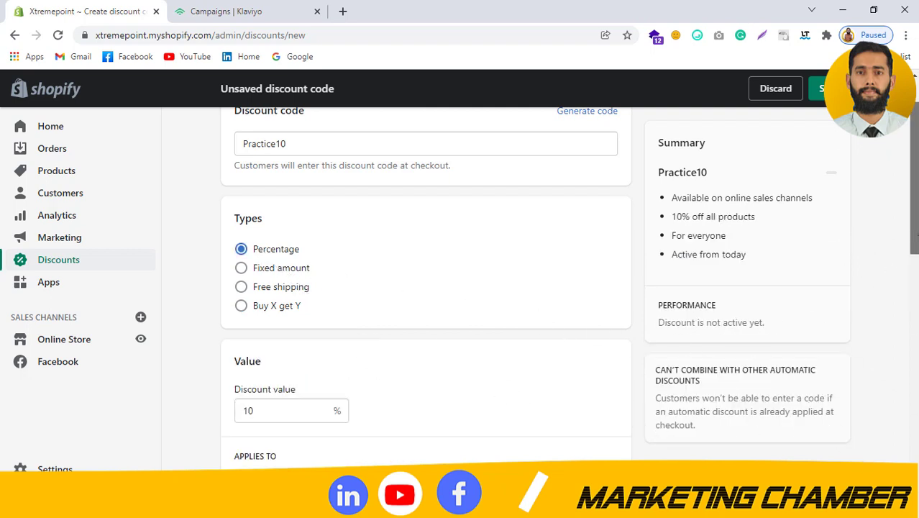
scroll(257, 329, down, 2)
scroll(469, 328, down, 3)
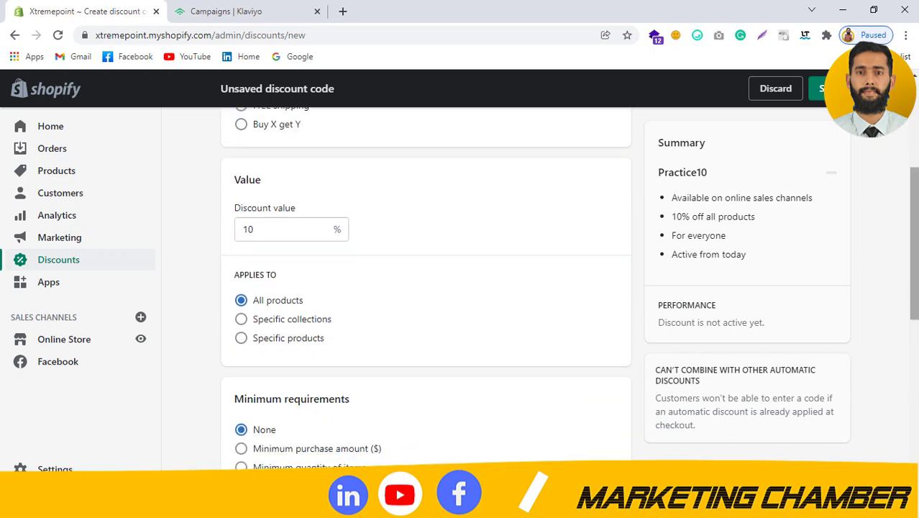
triple_click(300, 286)
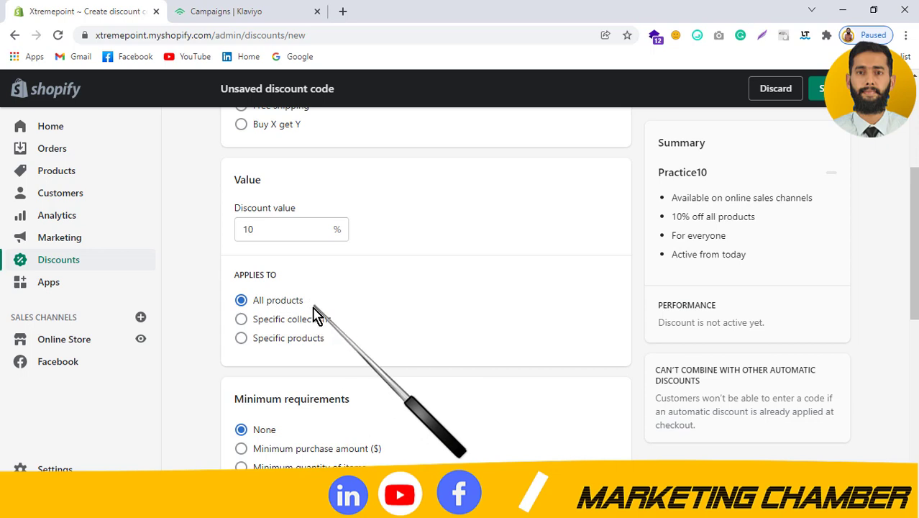
Step: Try Specific collections, ticking Electronic Gadget but cancelling without adding it
click(242, 321)
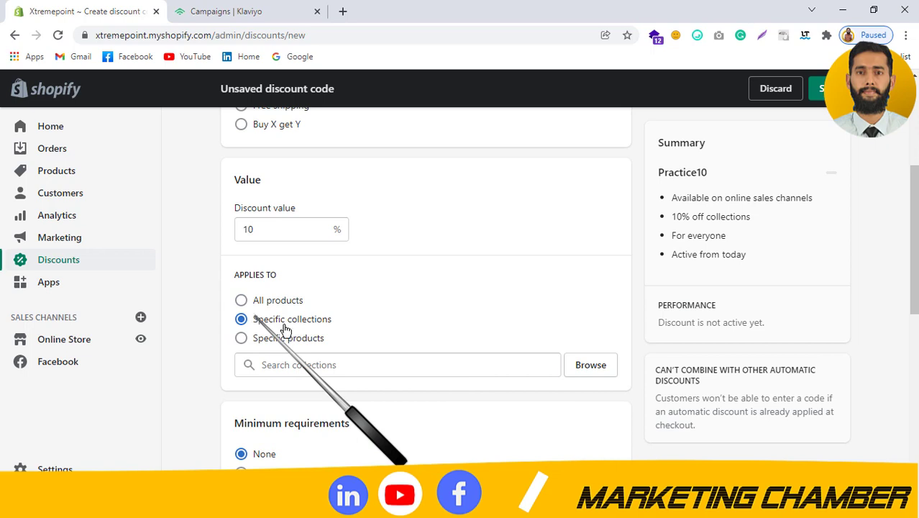
click(590, 365)
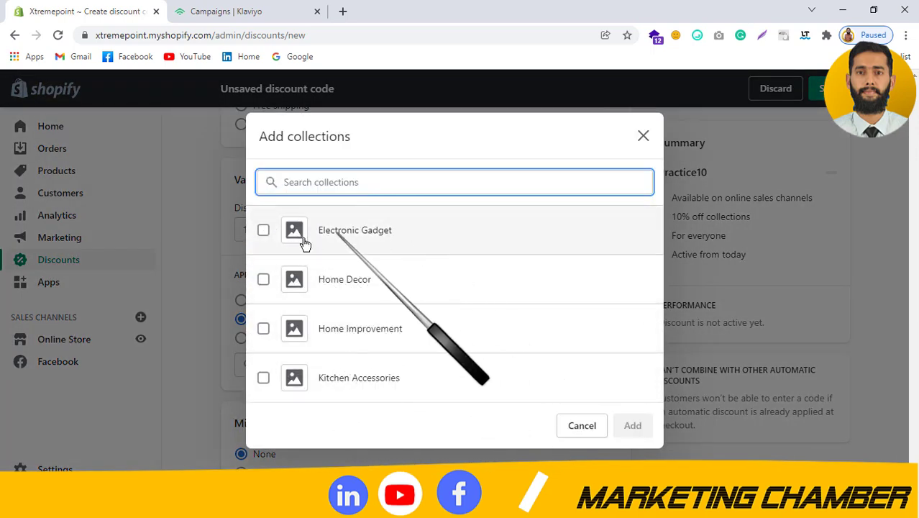
click(263, 231)
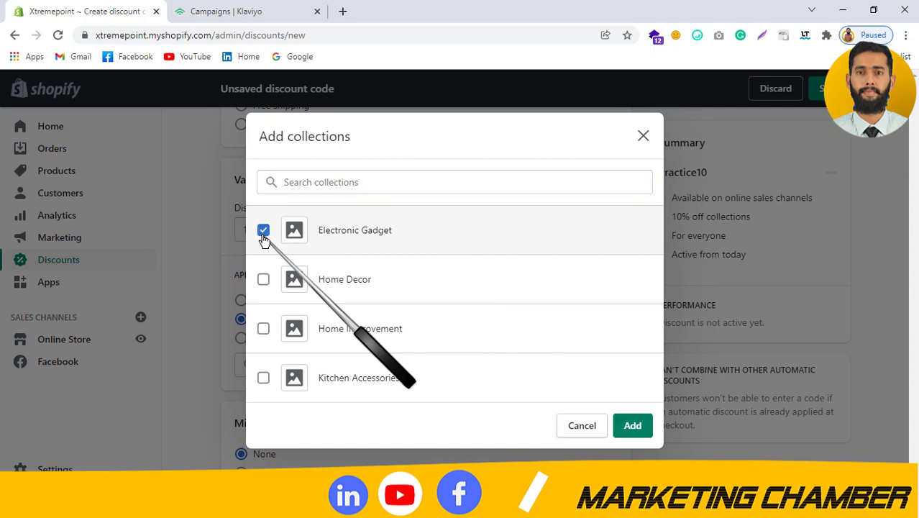
click(581, 426)
click(260, 341)
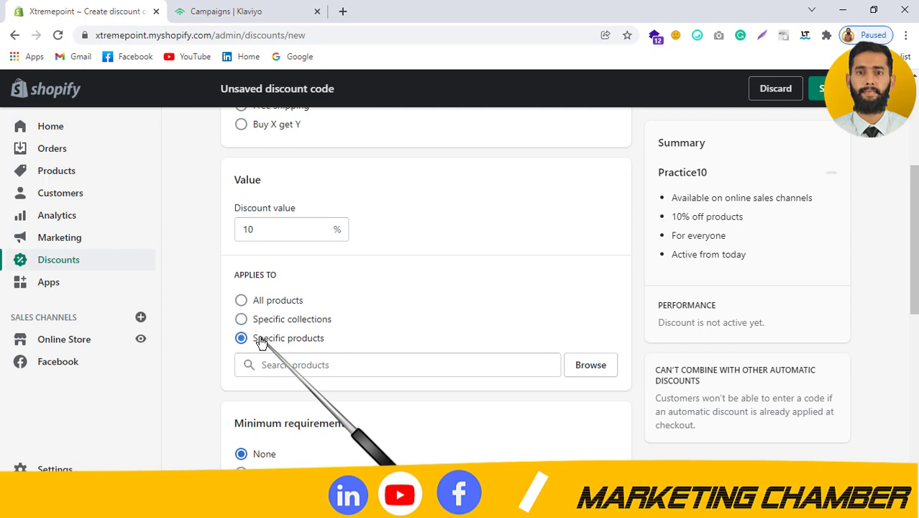
click(591, 365)
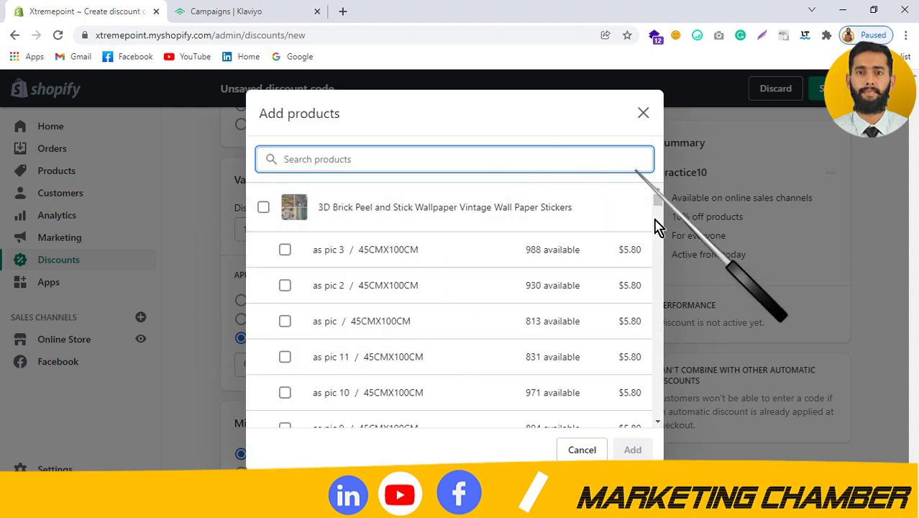
click(580, 449)
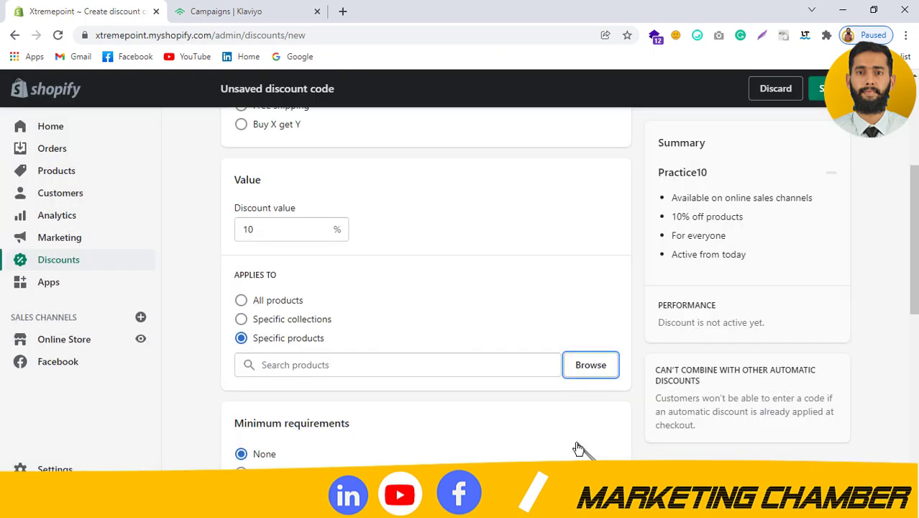
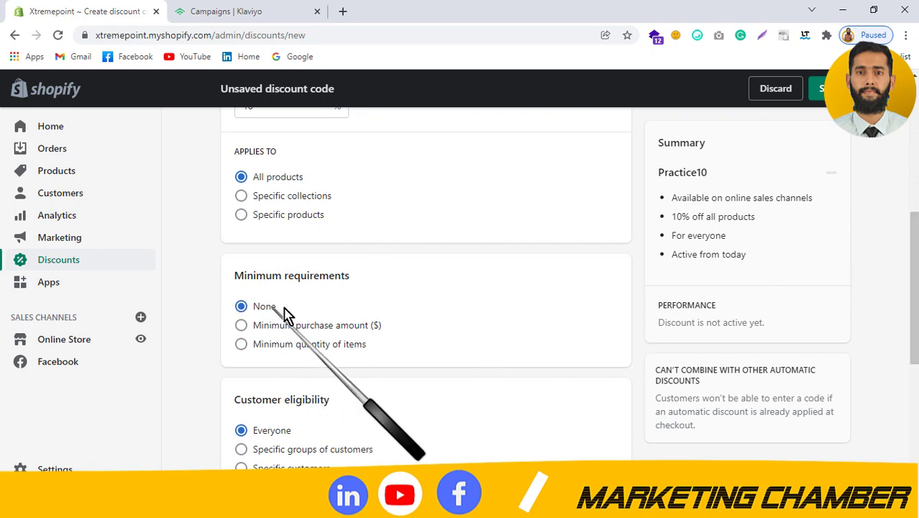
click(241, 325)
click(299, 348)
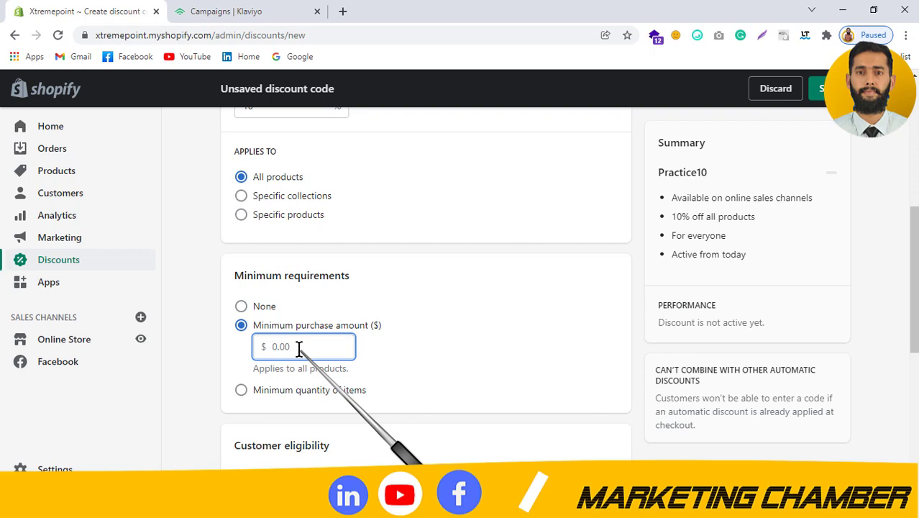
text(40)
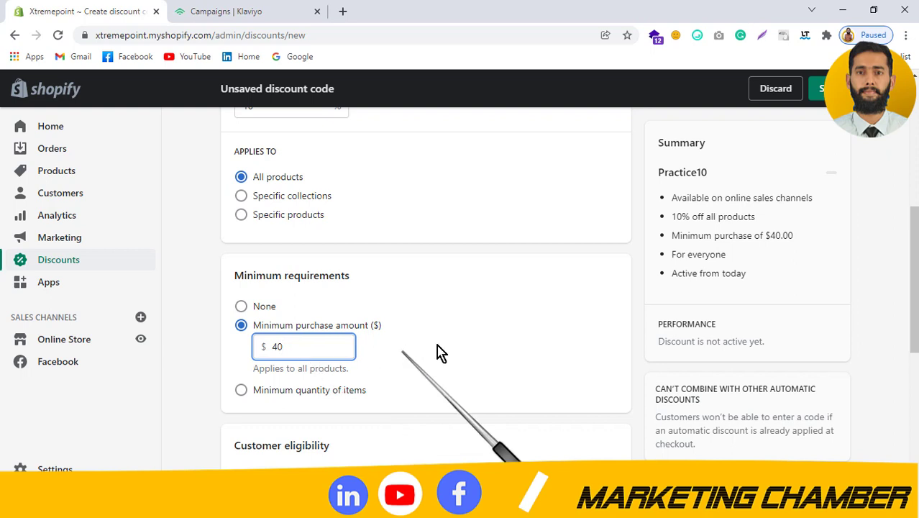
click(474, 357)
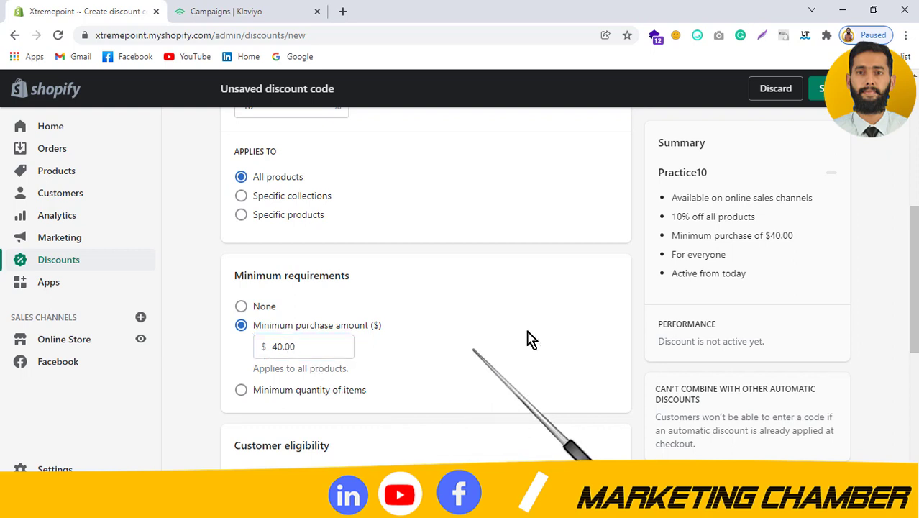
scroll(858, 148, up, 5)
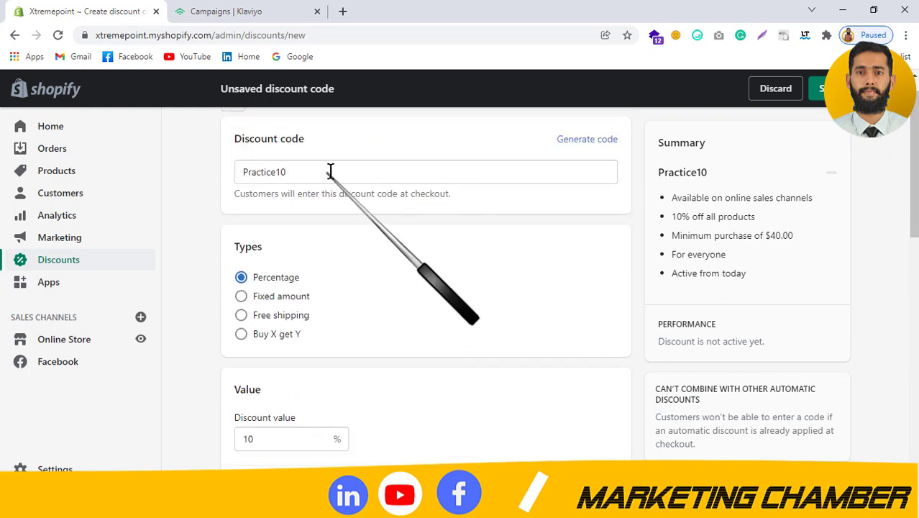
scroll(426, 288, down, 4)
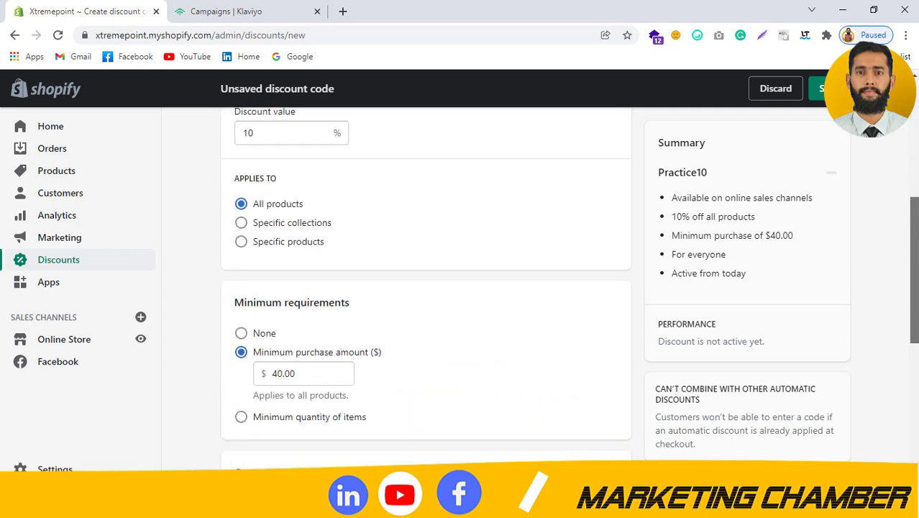
scroll(425, 288, down, 2)
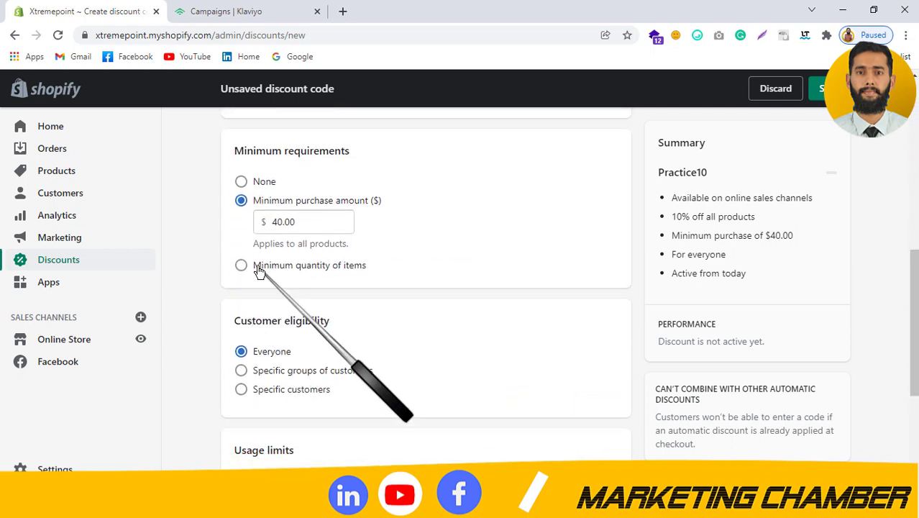
click(256, 268)
click(308, 232)
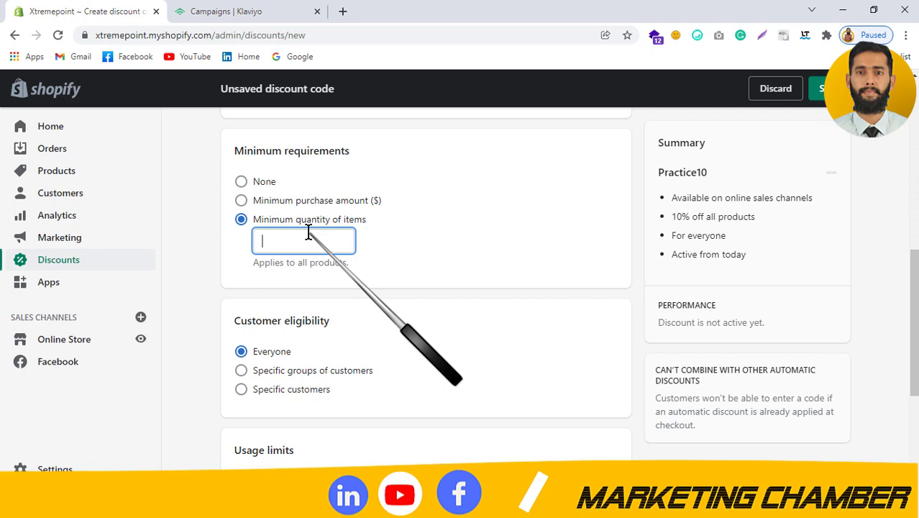
key(F1)
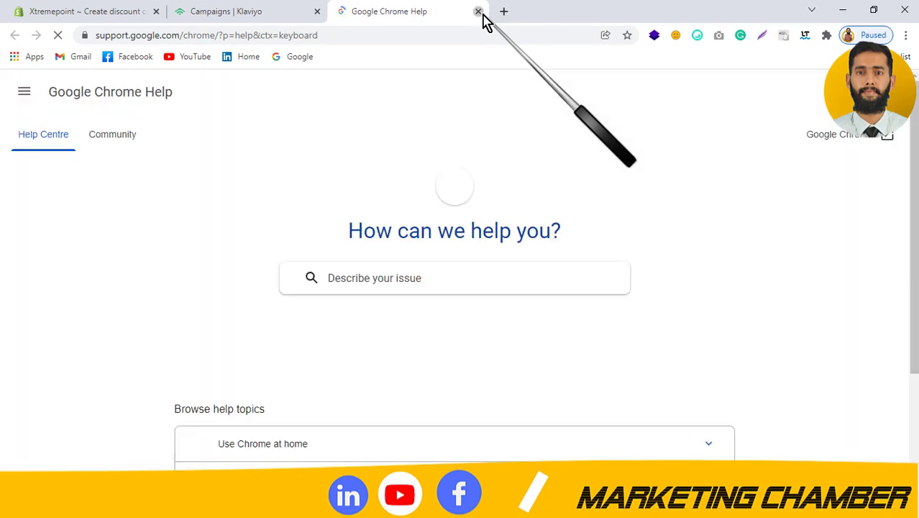
click(479, 11)
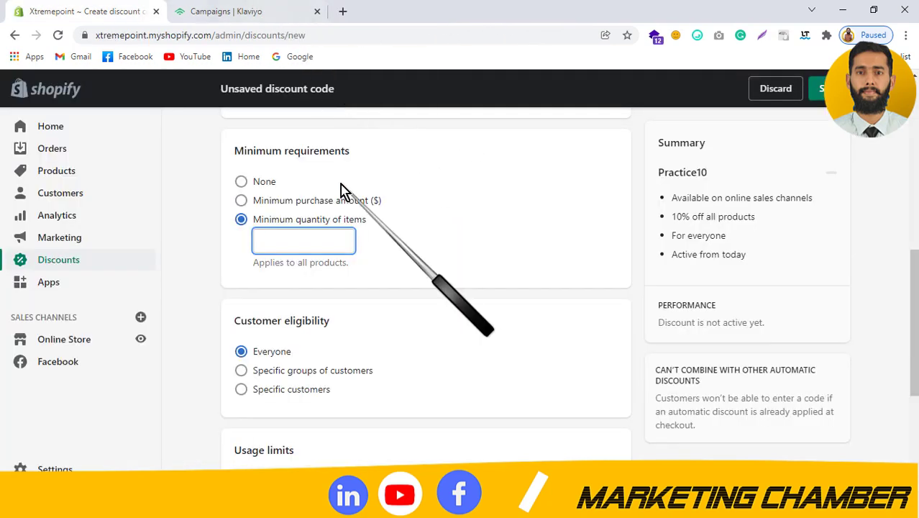
text(2)
key(BackSpace)
text(1)
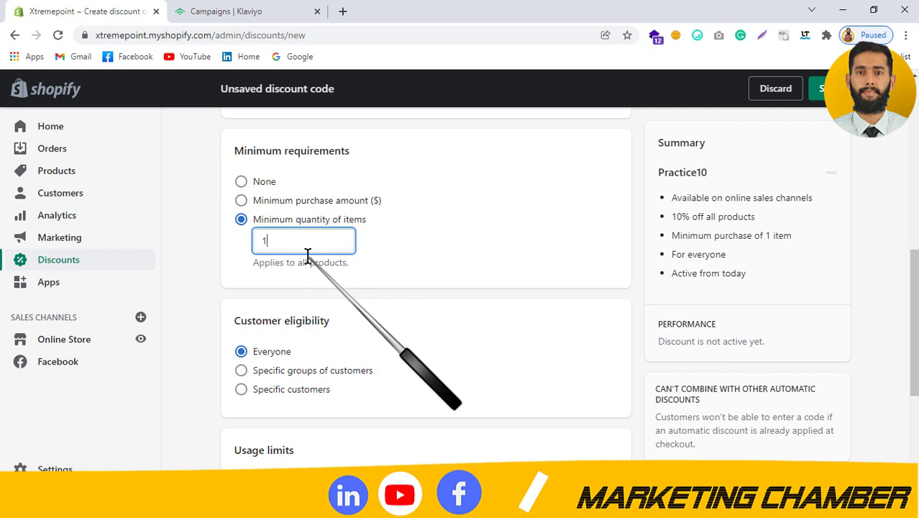
click(257, 181)
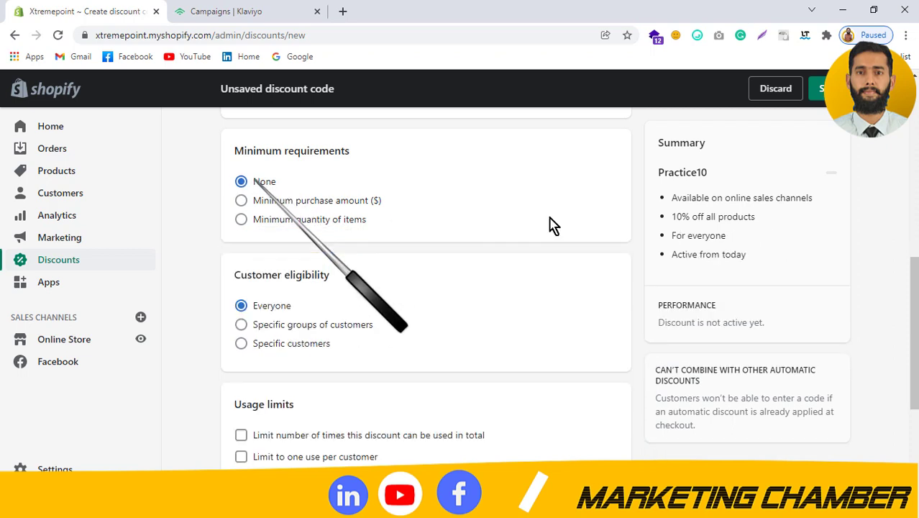
scroll(426, 288, down, 1)
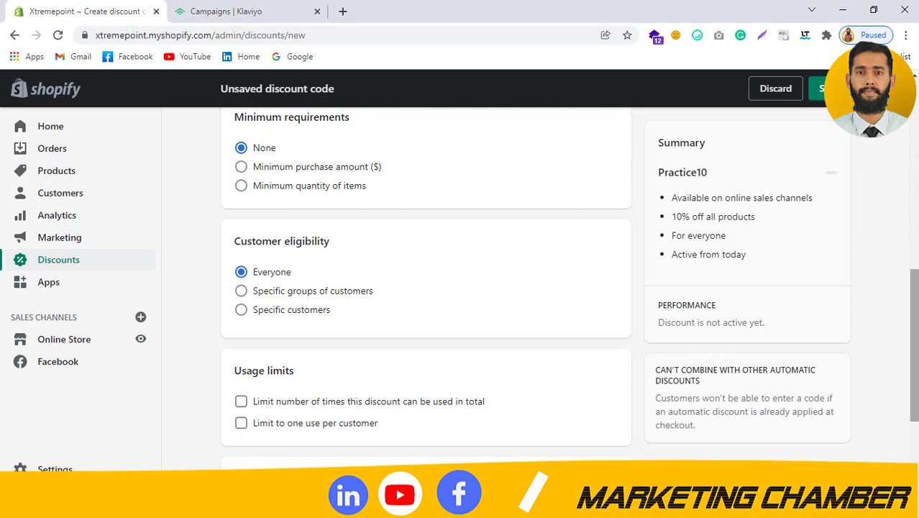
drag(915, 338, 917, 349)
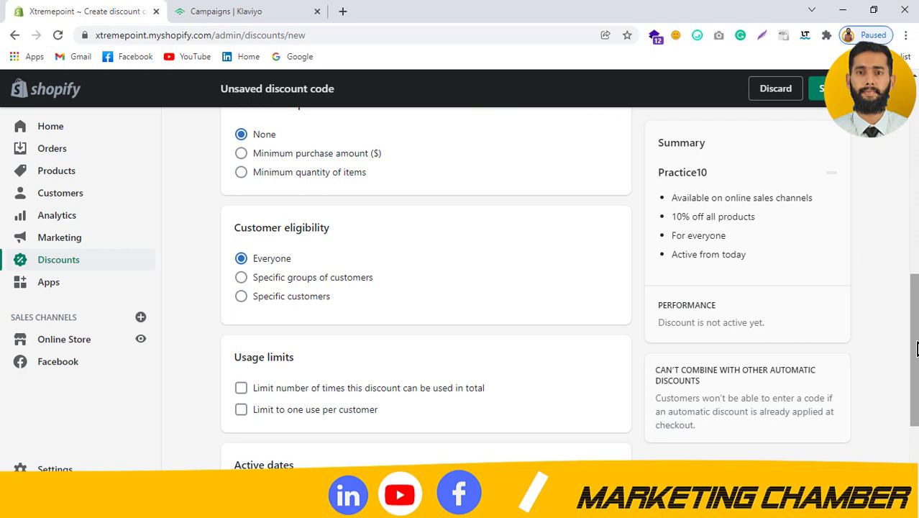
drag(916, 349, 916, 376)
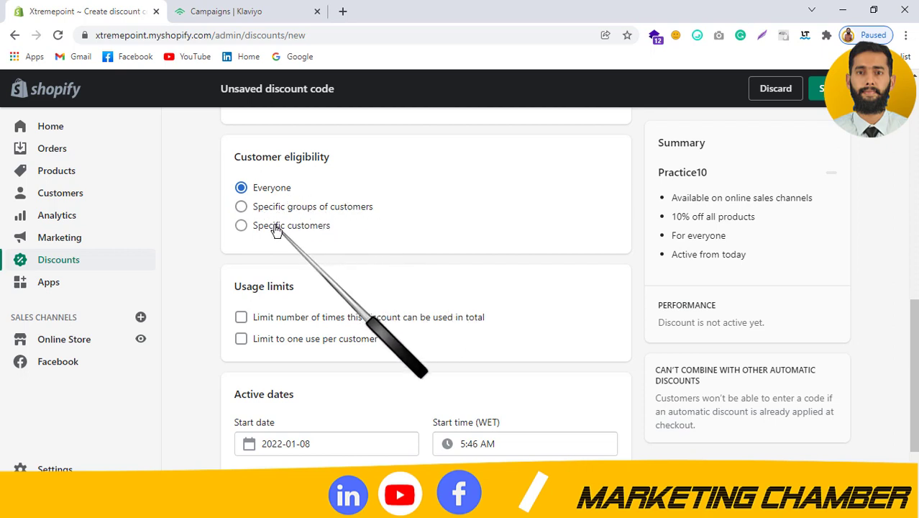
Step: Switch Practice10's eligibility to specific customer groups and try ticking groups such as Returning
click(243, 208)
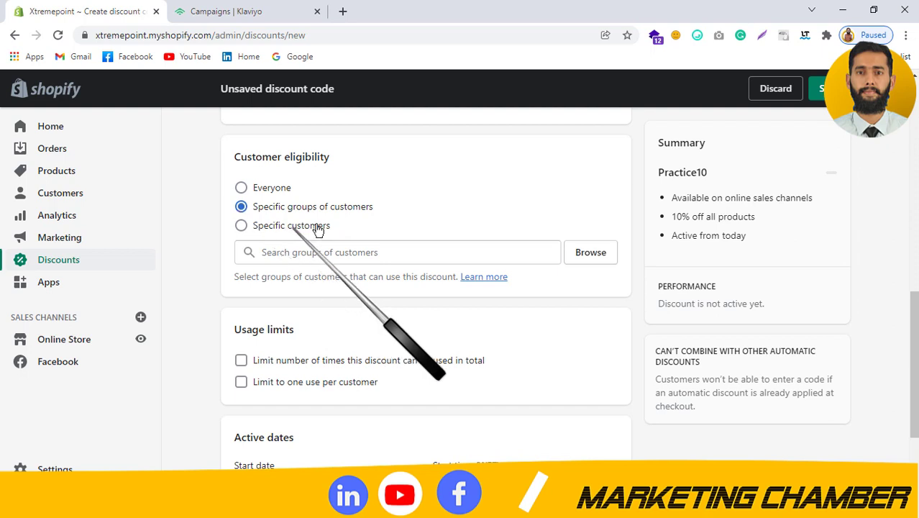
click(598, 254)
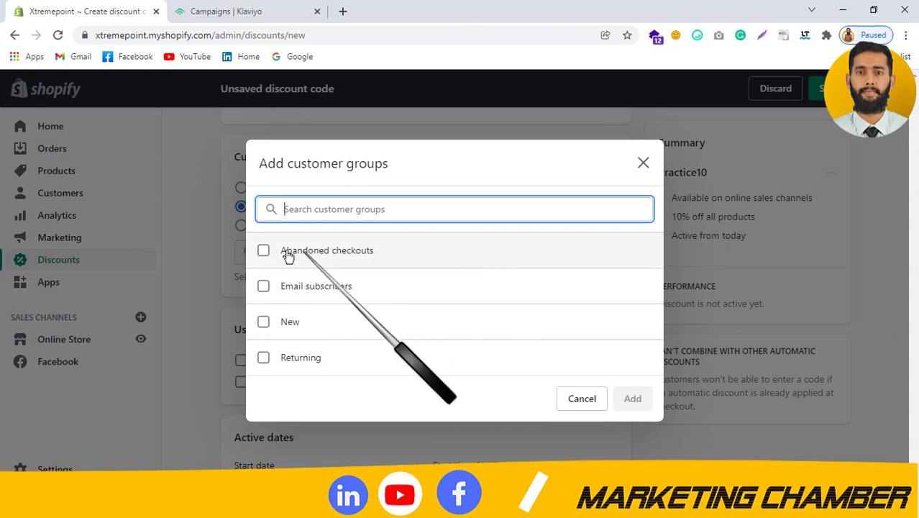
click(264, 252)
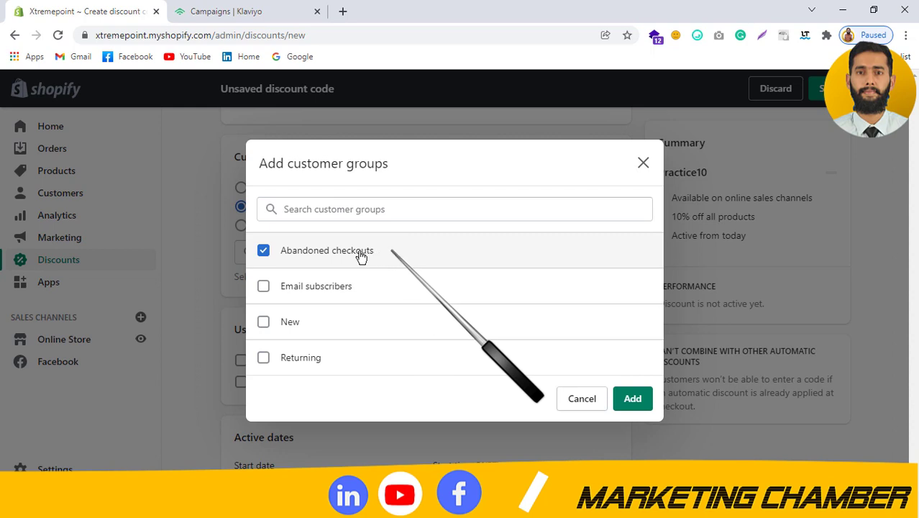
click(265, 253)
click(266, 288)
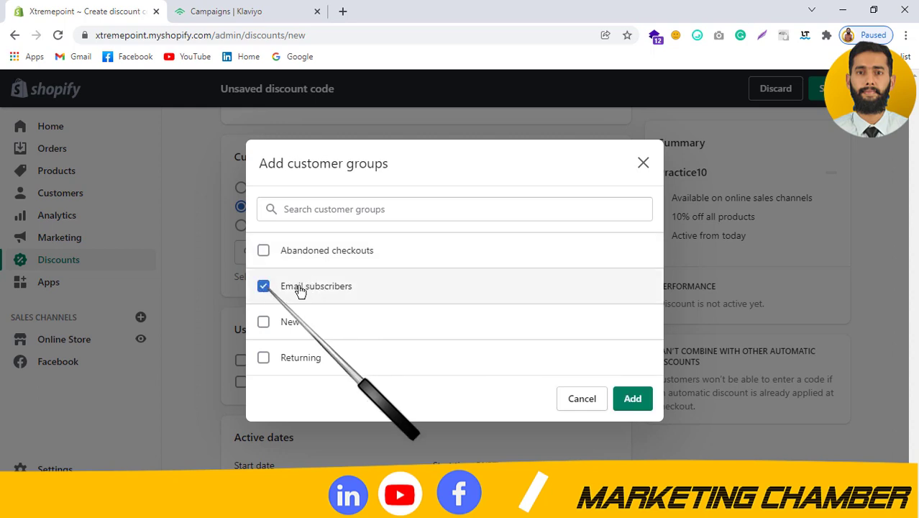
click(264, 321)
click(264, 286)
click(265, 357)
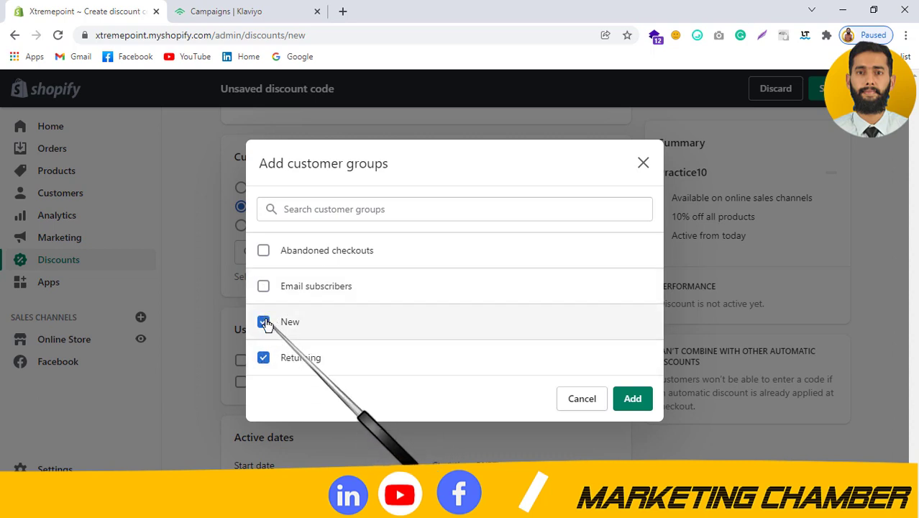
Step: Close the customer group list twice without adding any group
click(591, 407)
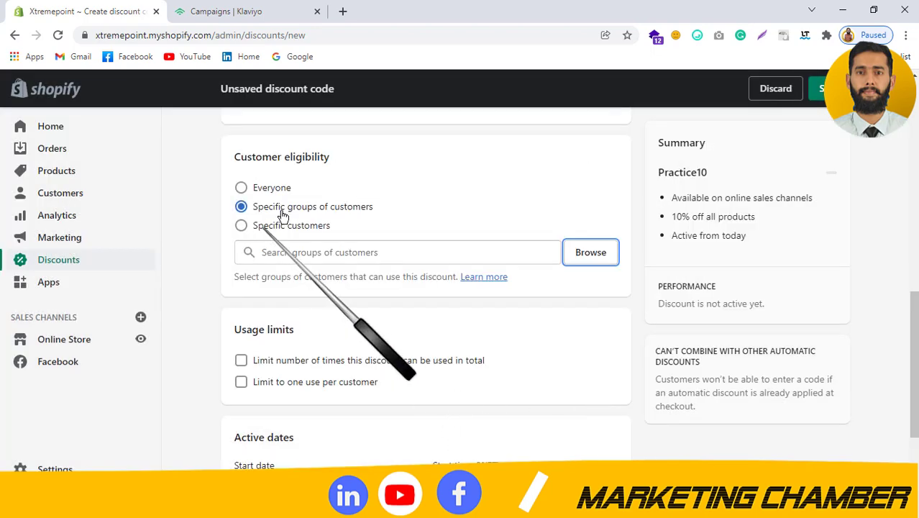
click(591, 253)
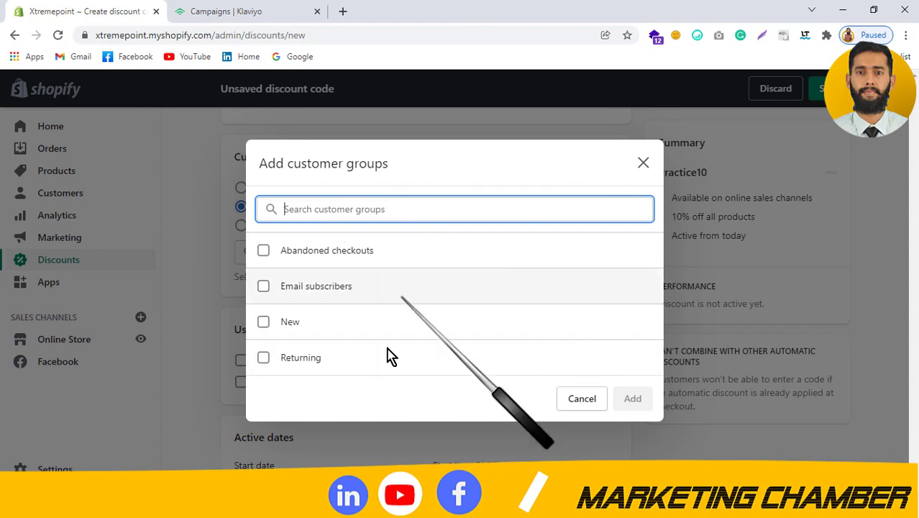
click(581, 398)
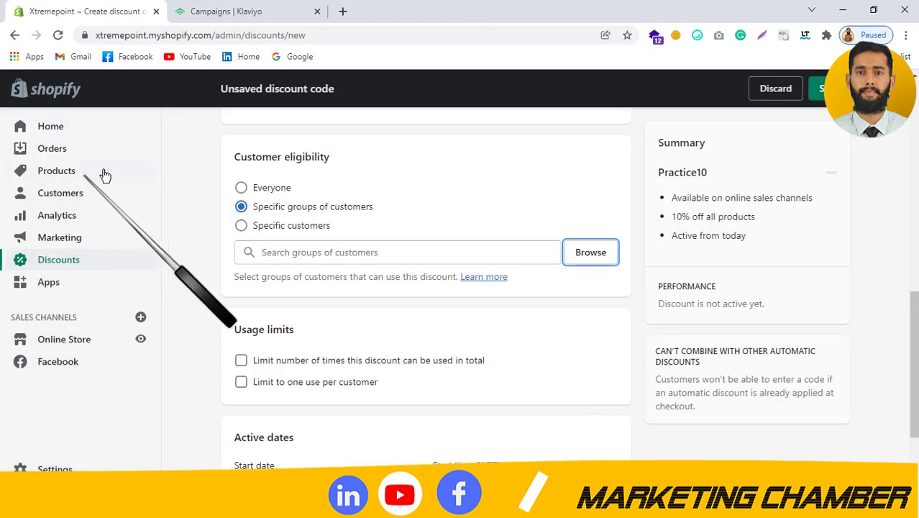
Step: Stay on the unsaved discount draft and duplicate the Shopify admin tab
click(58, 194)
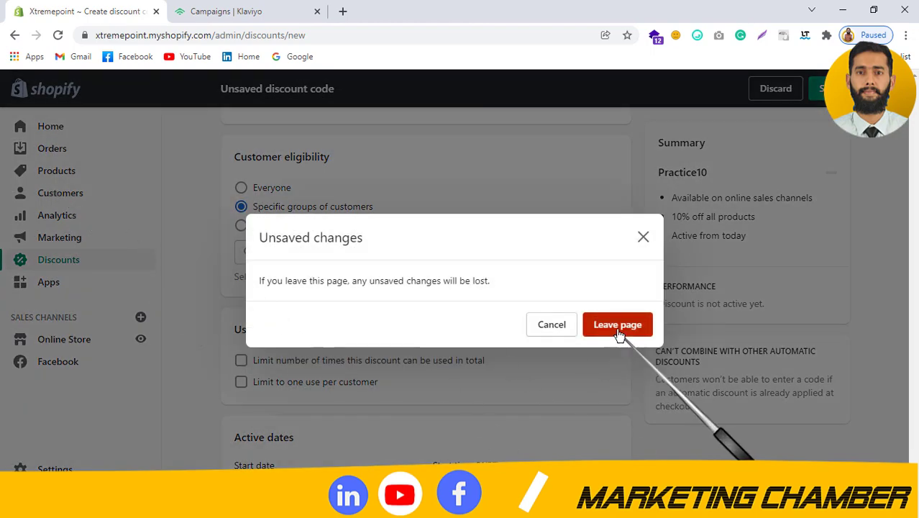
click(644, 238)
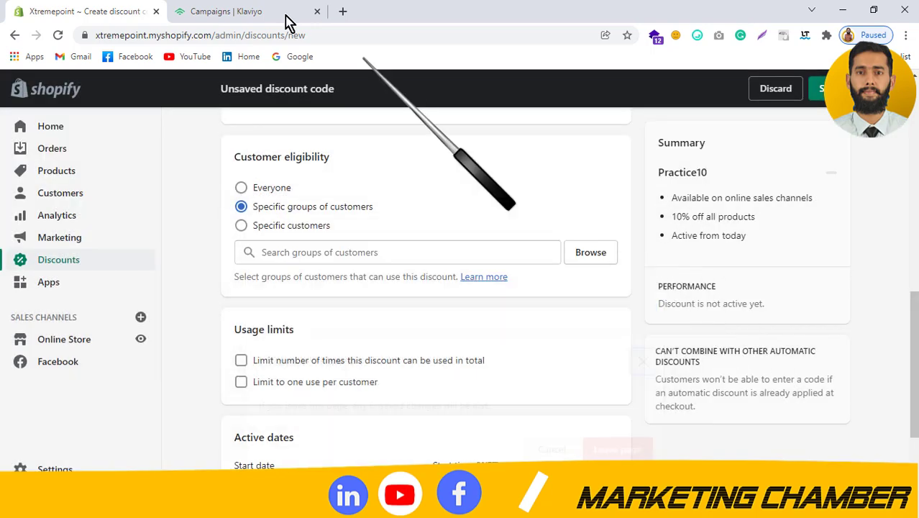
right_click(116, 10)
click(144, 99)
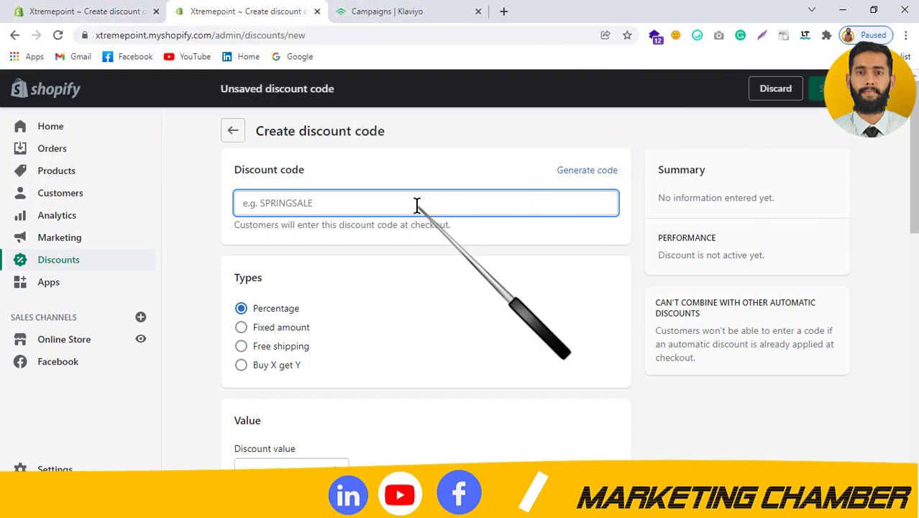
Step: View the store's Customers list and its groups in the duplicated tab
click(53, 191)
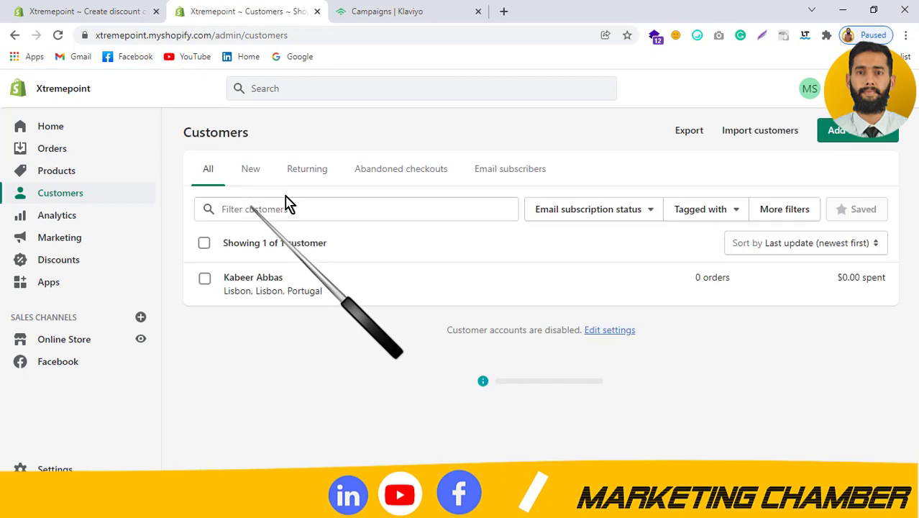
click(244, 166)
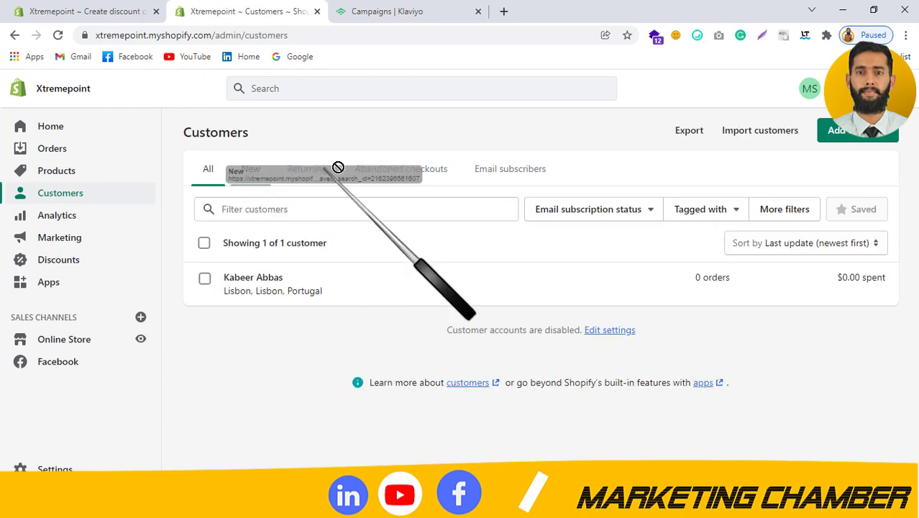
drag(609, 149, 267, 140)
click(268, 141)
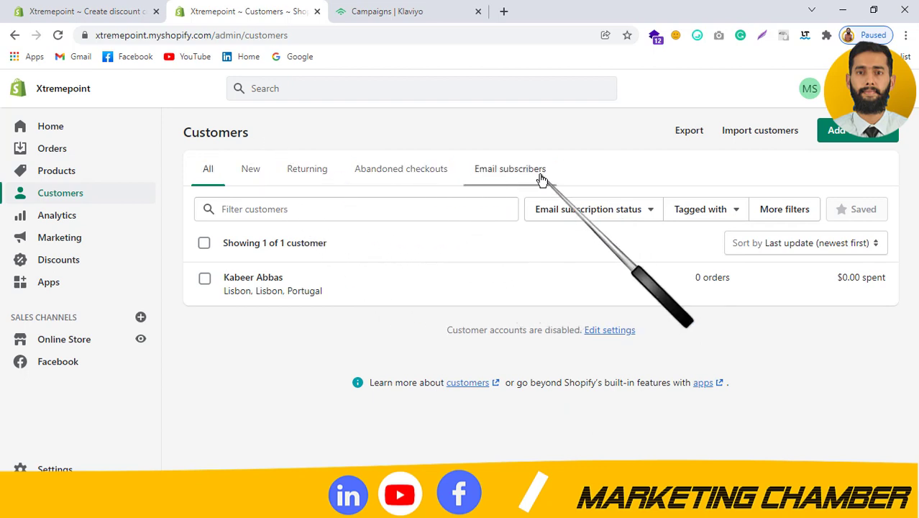
Step: Make Practice10 available to everyone, limited to one use per customer
click(81, 10)
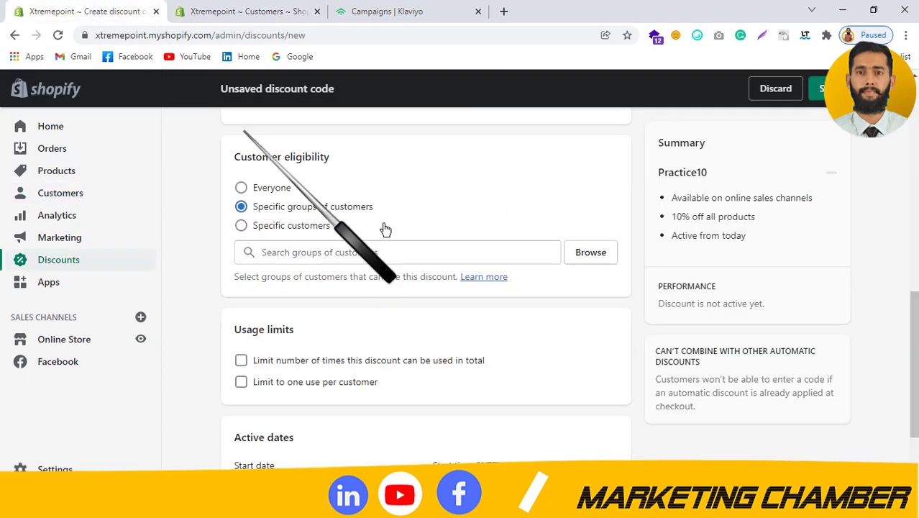
click(250, 228)
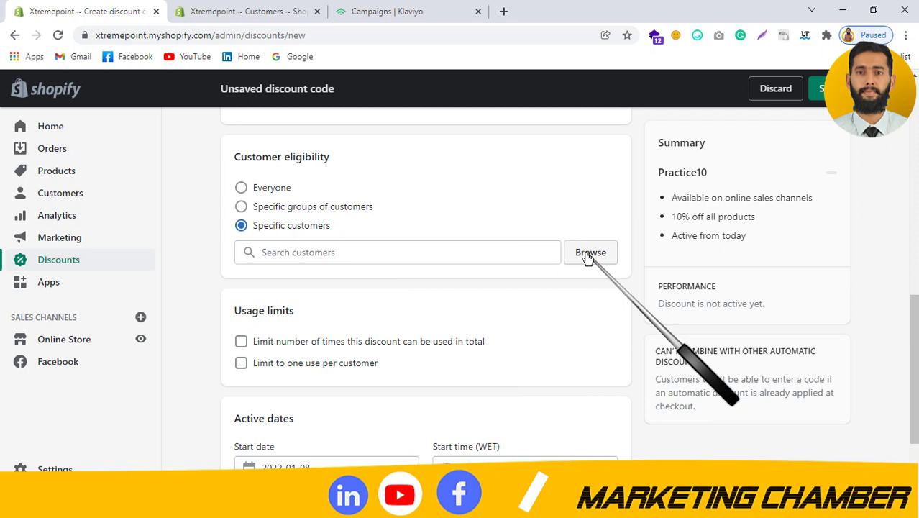
click(288, 193)
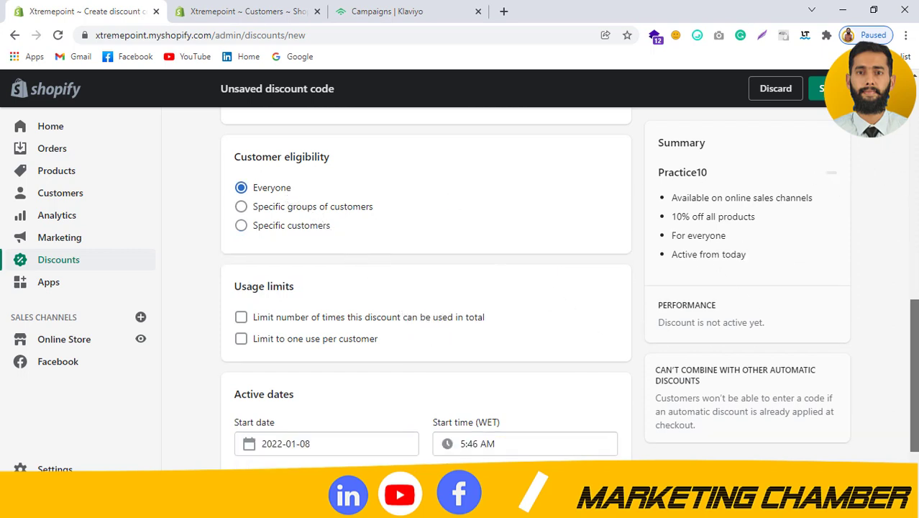
scroll(334, 245, down, 1)
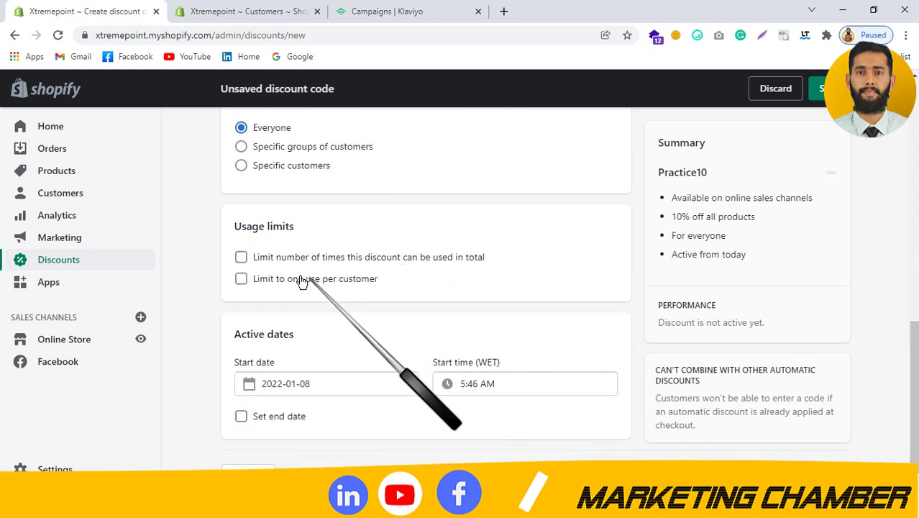
click(257, 285)
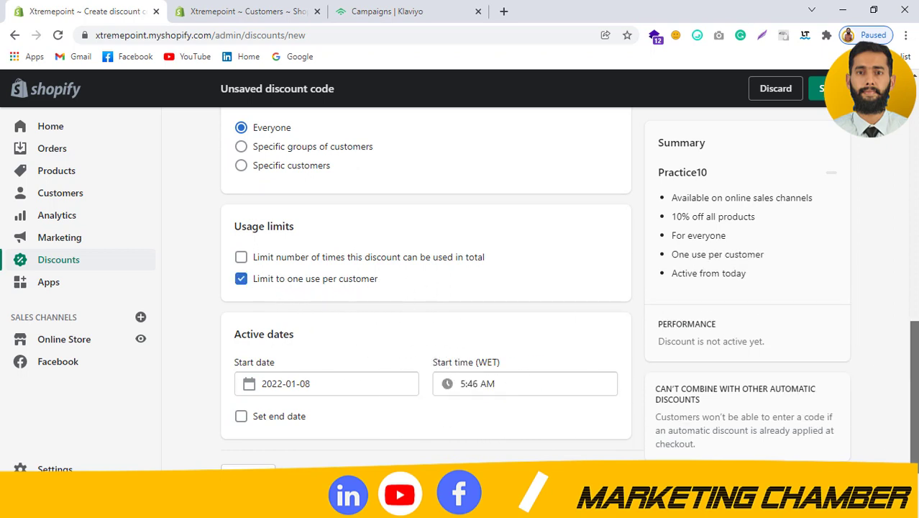
Step: Review the rest of the Practice10 discount form and save the discount code
scroll(426, 288, down, 1)
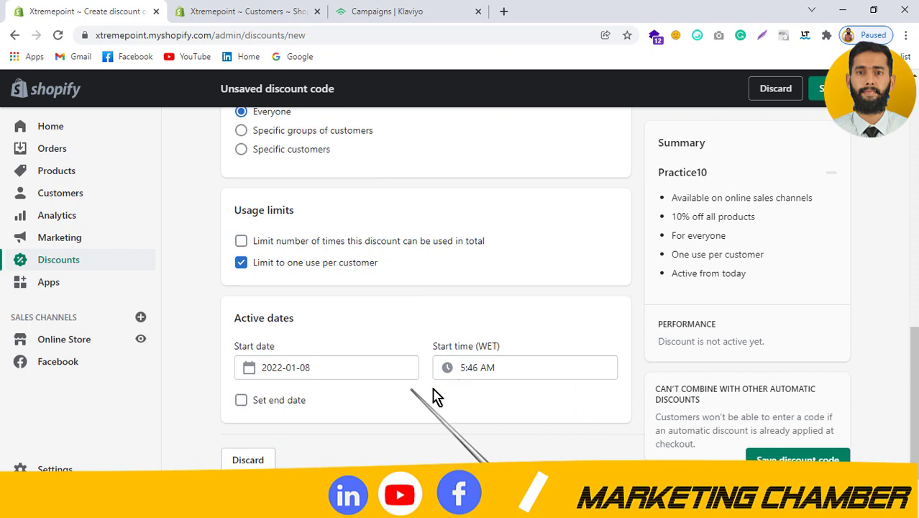
drag(657, 144, 774, 280)
click(776, 282)
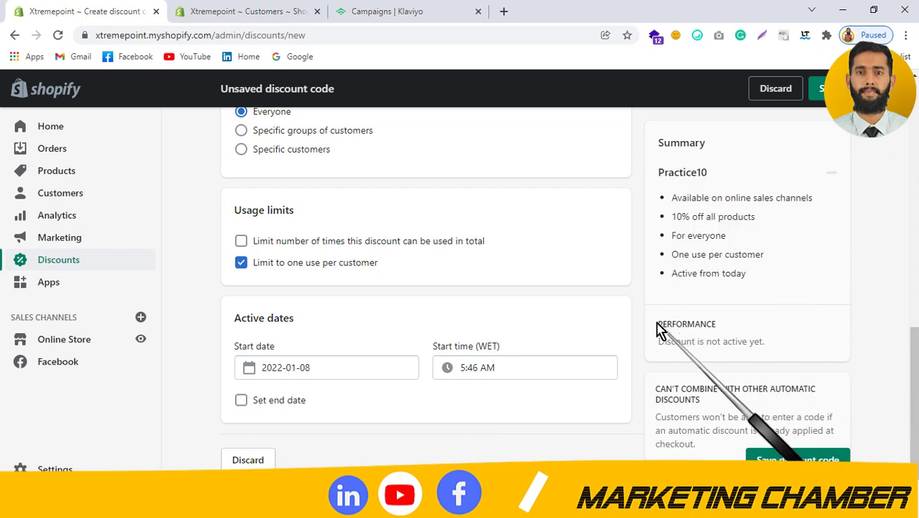
drag(657, 324, 715, 319)
drag(780, 345, 649, 350)
click(889, 373)
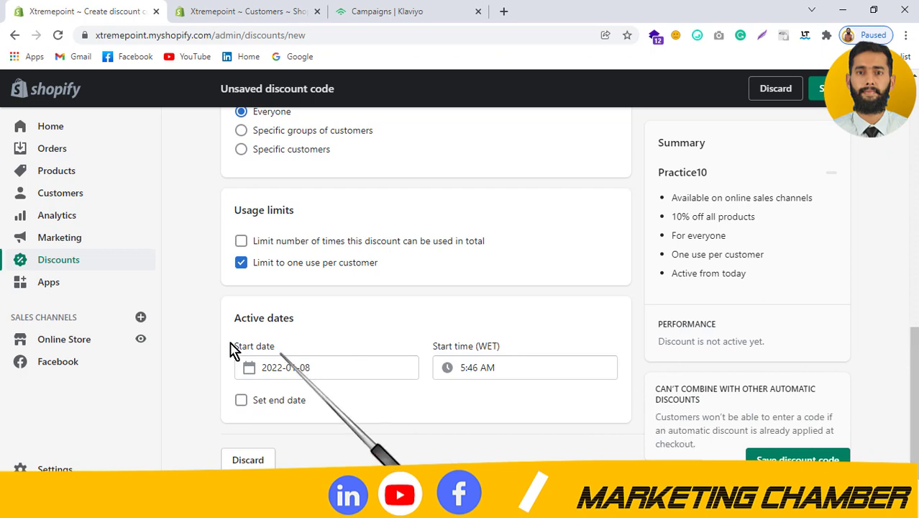
drag(230, 322, 322, 325)
click(322, 329)
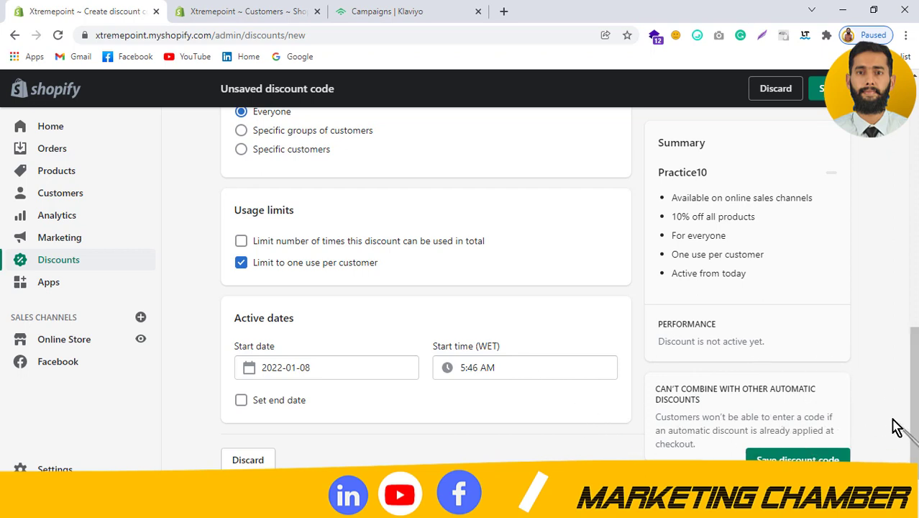
click(797, 456)
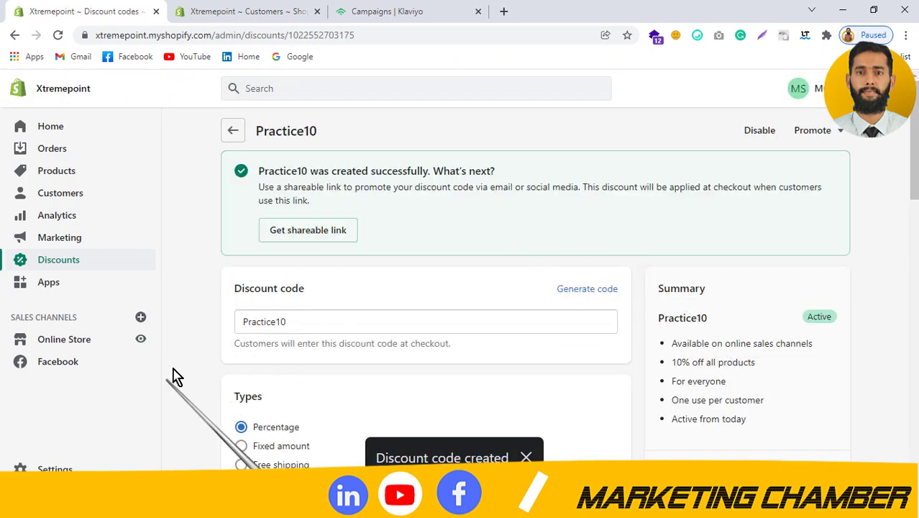
Step: Start a new Klaviyo campaign named 'Practice10 ( Marketing Chamber)'
click(424, 11)
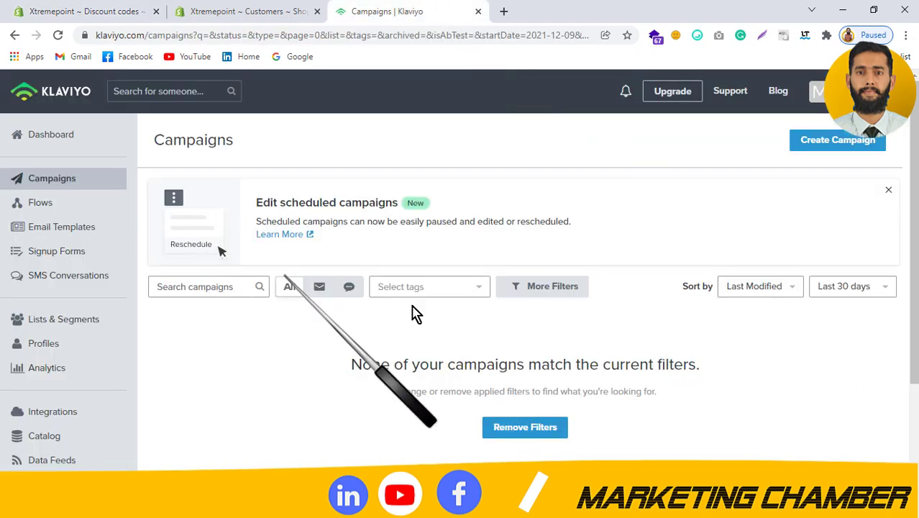
click(838, 140)
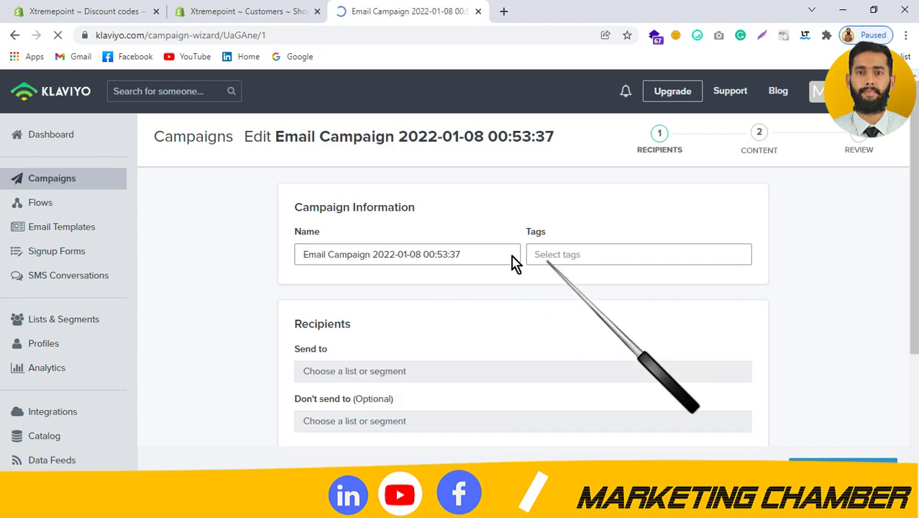
click(489, 259)
key(ctrl+a)
key(BackSpace)
text(O)
key(BackSpace)
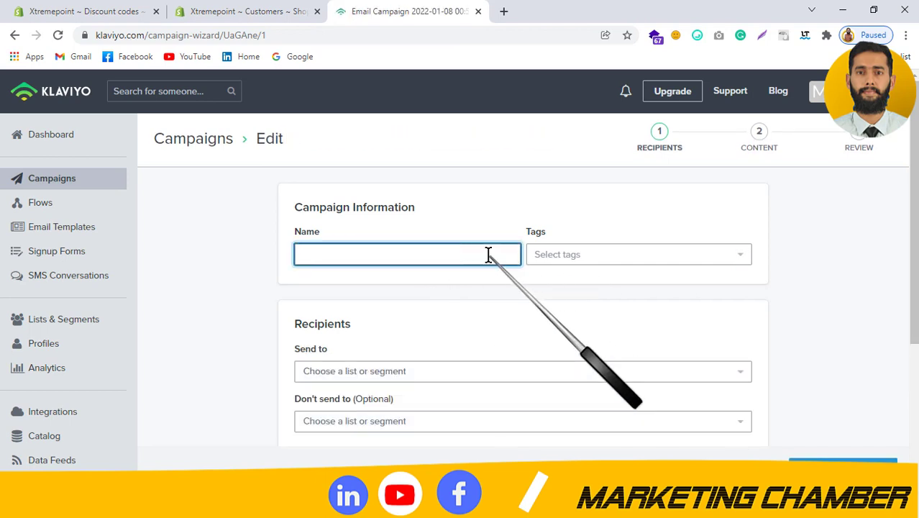
text(I)
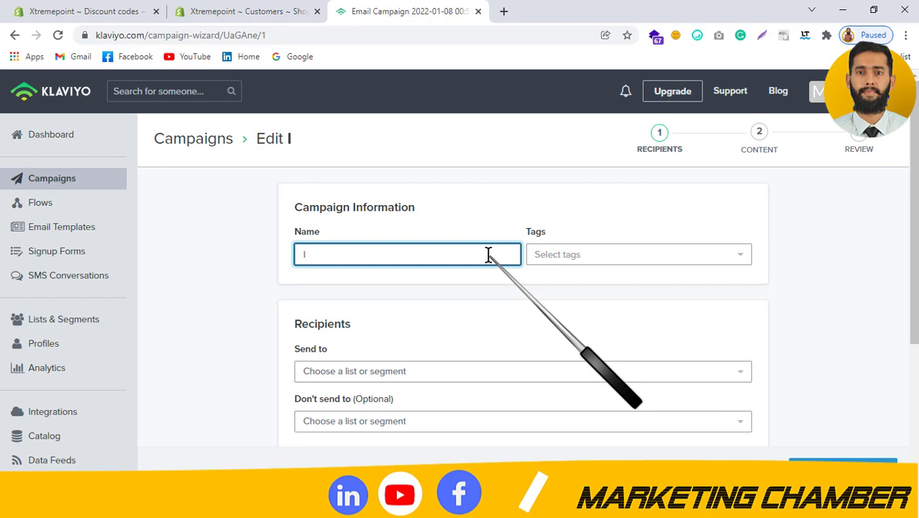
key(BackSpace)
text(Practice10)
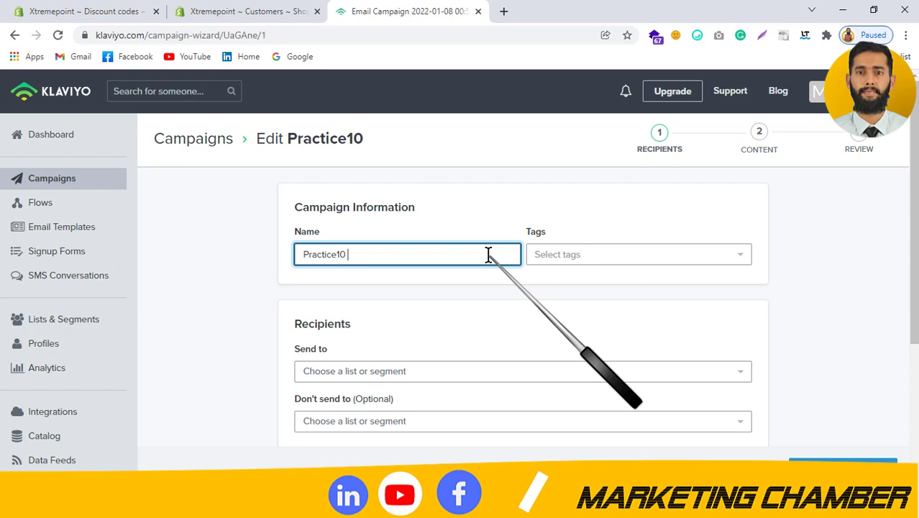
text( ( Marjetu)
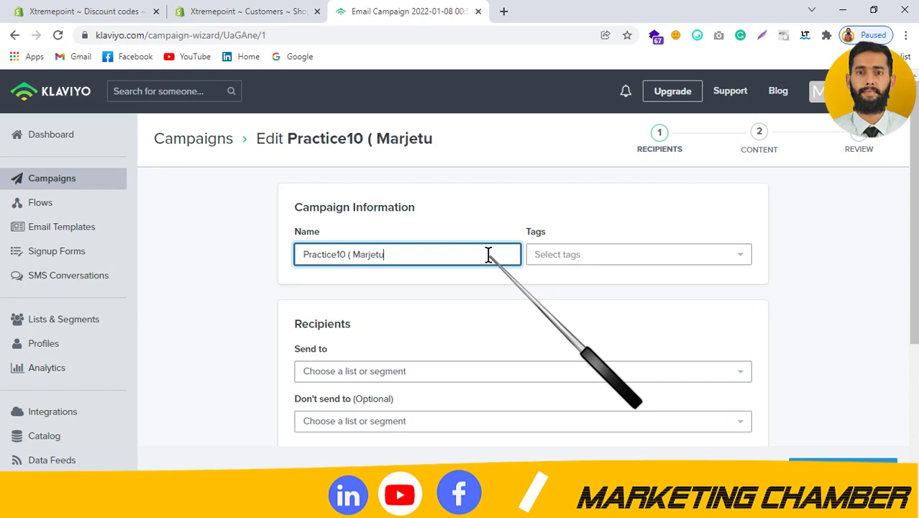
key(BackSpace)
key(BackSpace)
key(BackSpace)
key(BackSpace)
text(keting Chamber)
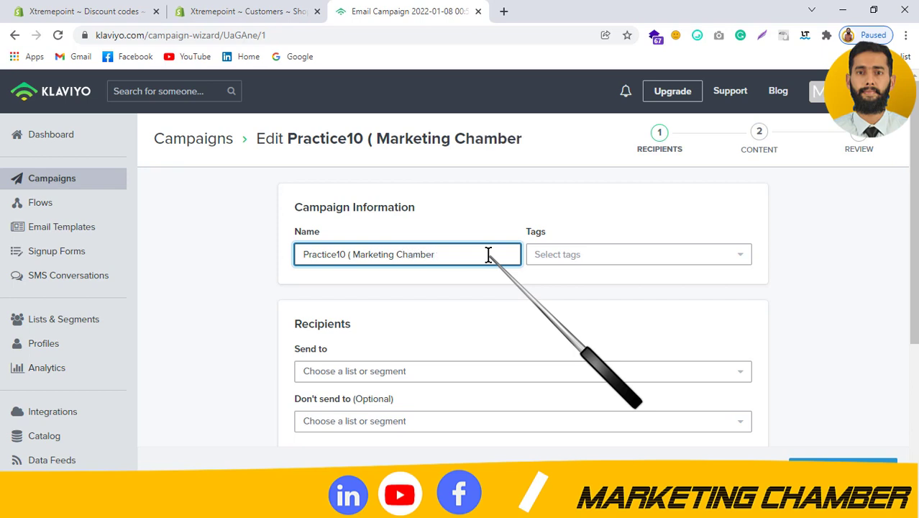
text())
Step: Send the campaign to the one-member list and continue to its content
scroll(589, 291, down, 1)
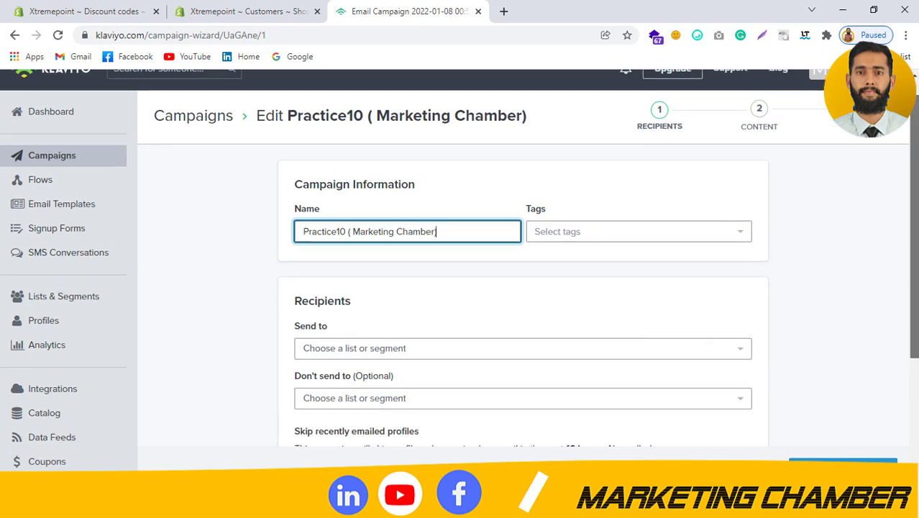
click(411, 295)
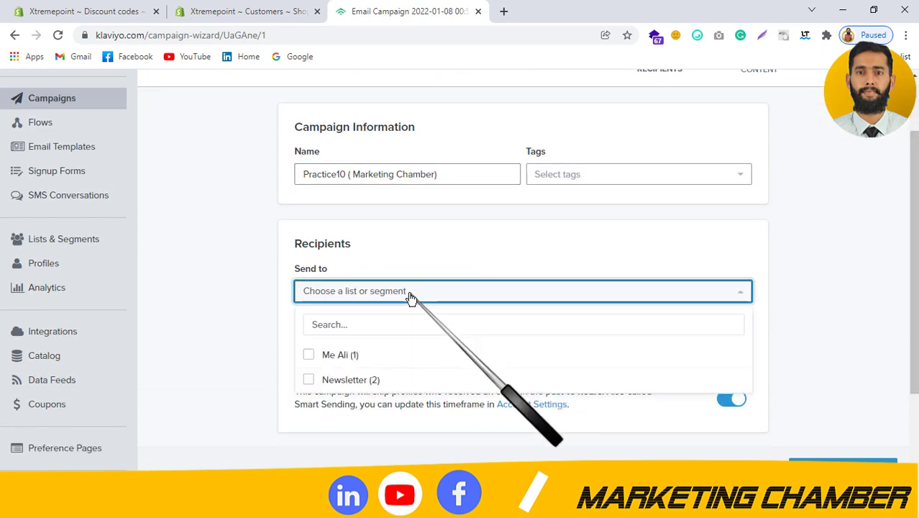
click(477, 355)
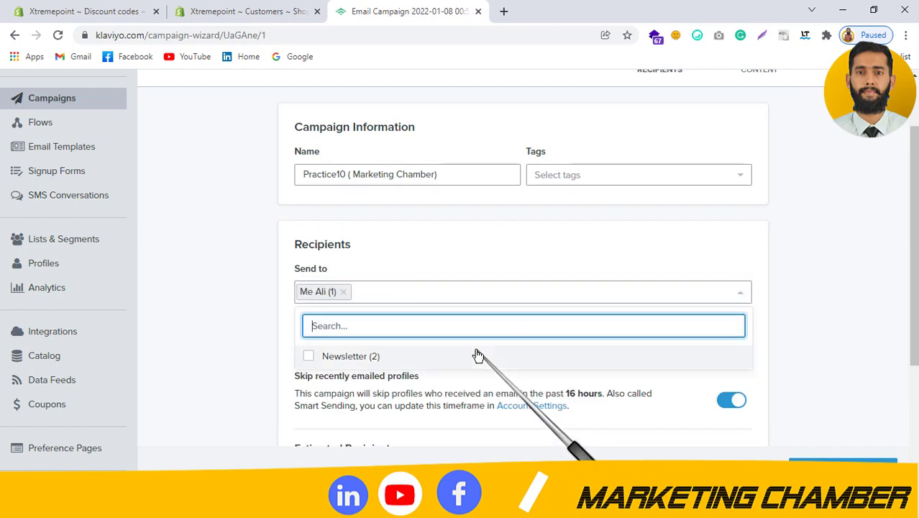
scroll(844, 450, down, 2)
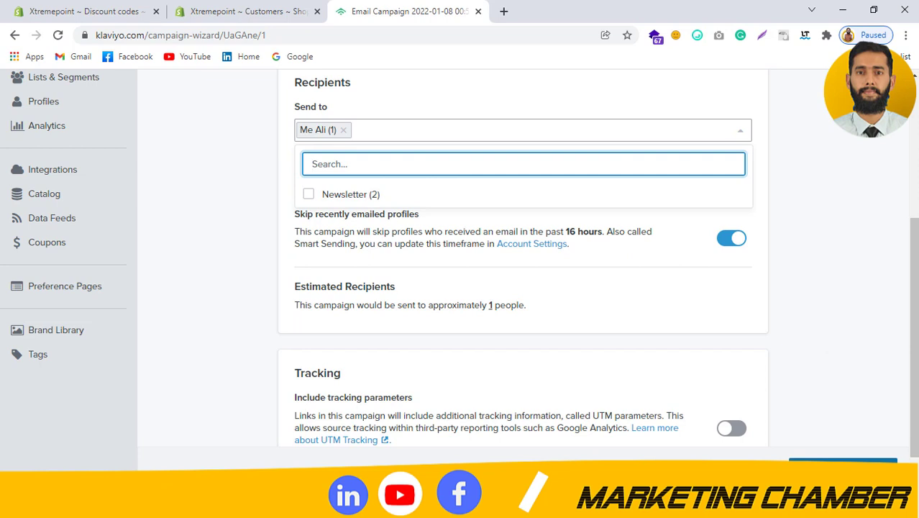
key(Escape)
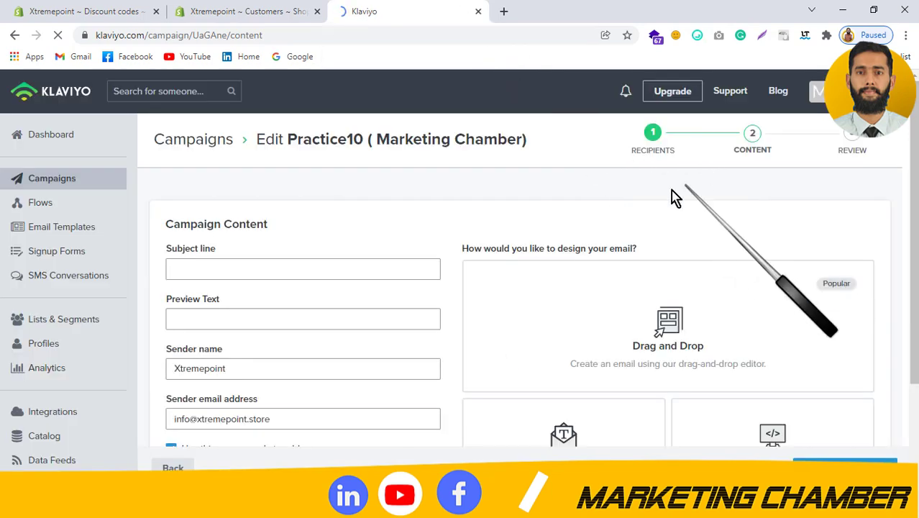
Step: Use subject 'Coupon 10', the first preview text suggestion, and the drag-and-drop I See Unicycle template
click(258, 272)
text(pr)
key(BackSpace)
key(BackSpace)
text(Coupon 10)
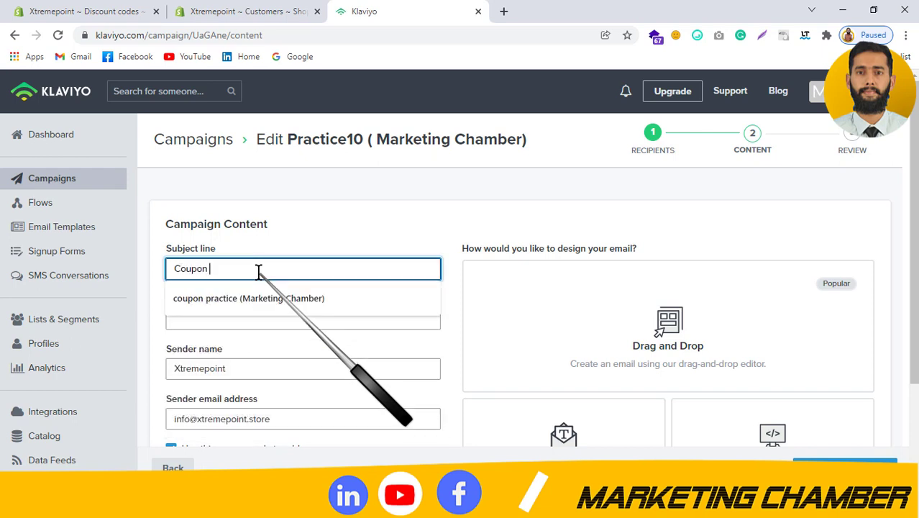
click(203, 310)
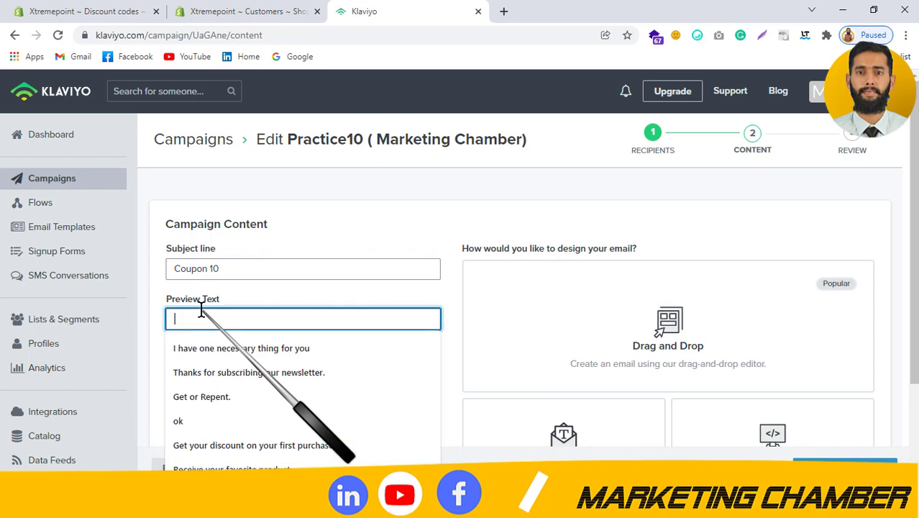
key(Down)
key(Return)
click(670, 343)
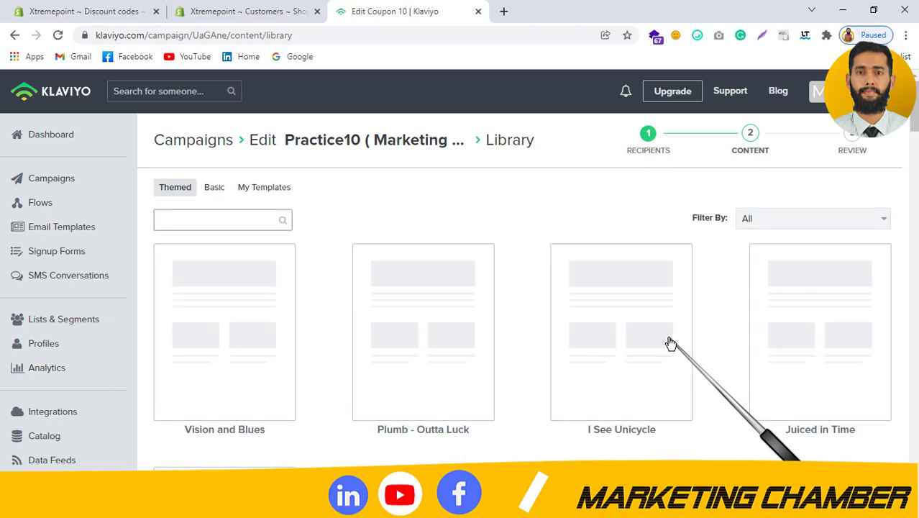
click(601, 336)
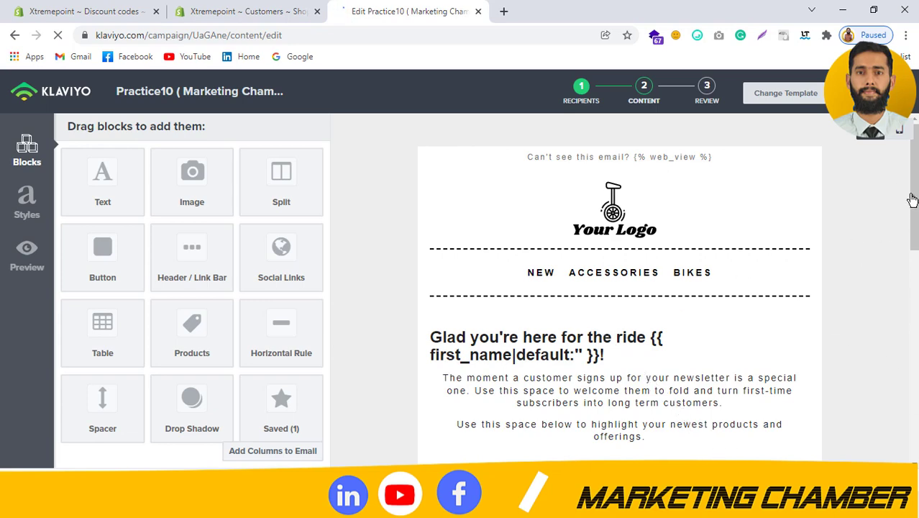
Step: Add a text block below the intro reading 'USE CODE ON CHECKOU'
scroll(813, 209, down, 3)
scroll(914, 216, down, 2)
drag(430, 265, 547, 306)
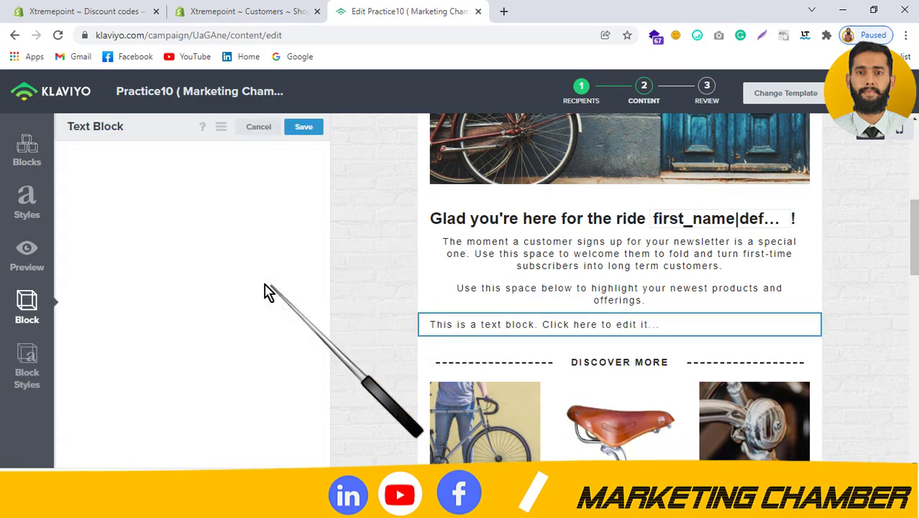
key(ctrl+a)
key(BackSpace)
text(U)
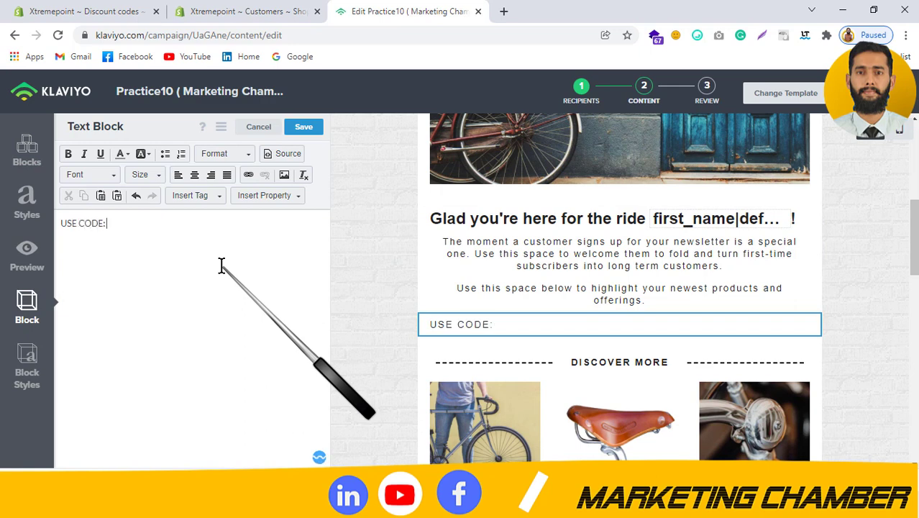
text(SE CODE ON CHECKOU)
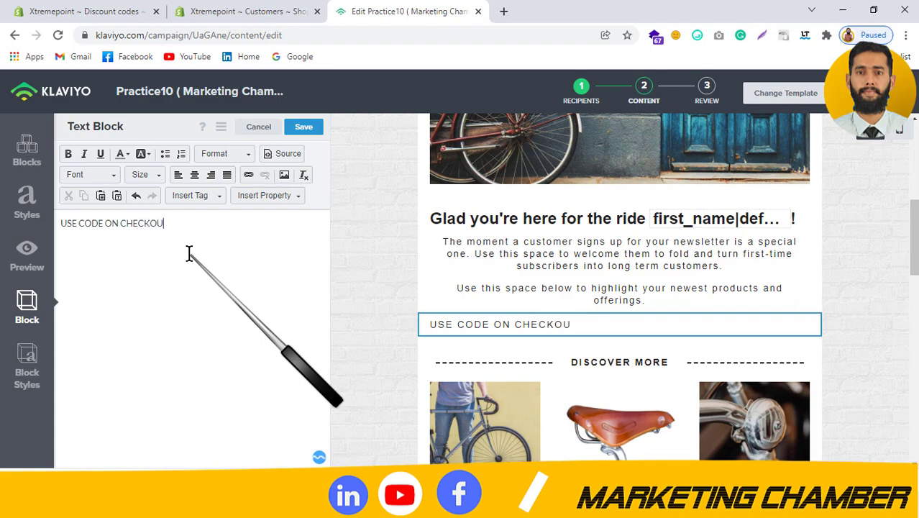
Step: Copy the Practice10 code from Shopify admin and paste it as a heading
click(246, 11)
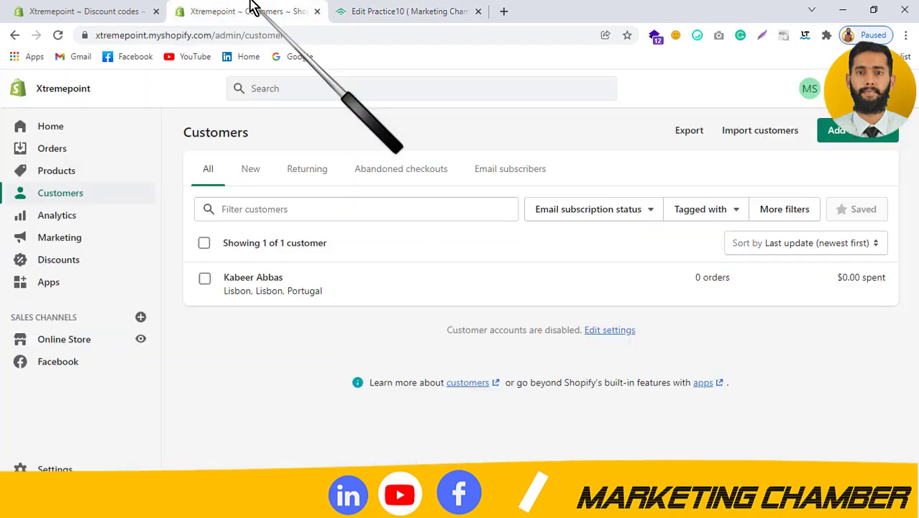
click(43, 11)
drag(317, 131, 256, 129)
key(ctrl+c)
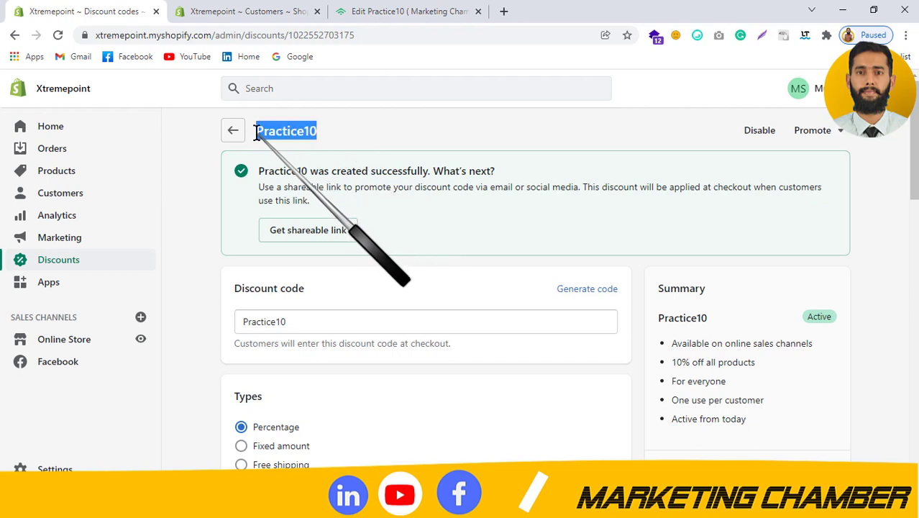
click(398, 10)
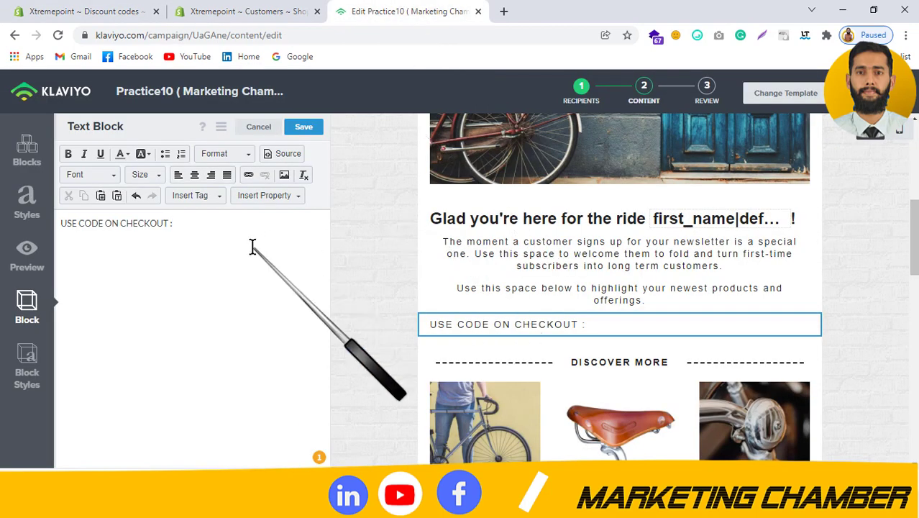
key(ctrl+v)
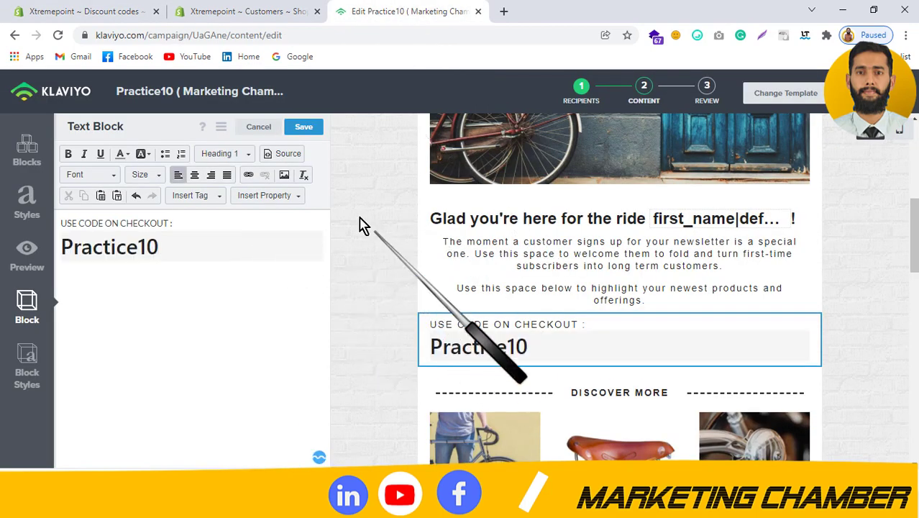
Step: Centre both lines, save the text block, and drag a product block above DISCOVER MORE
click(194, 175)
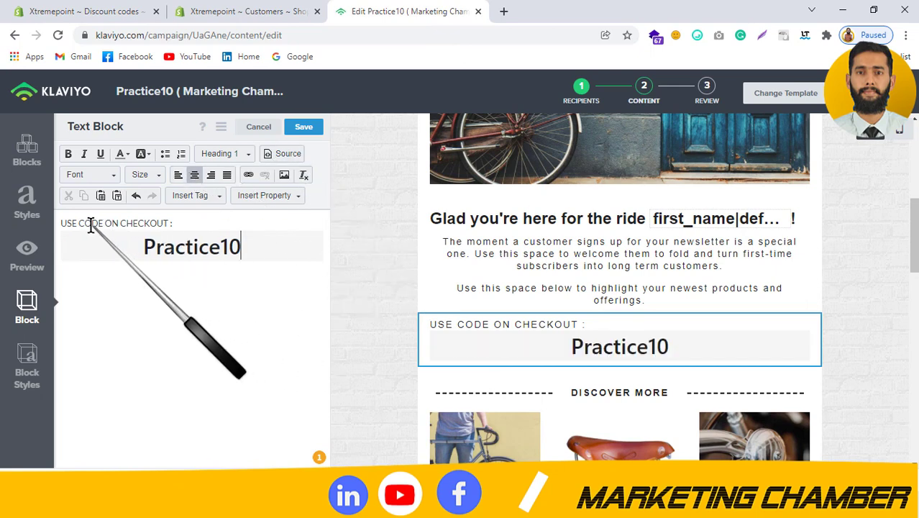
click(62, 222)
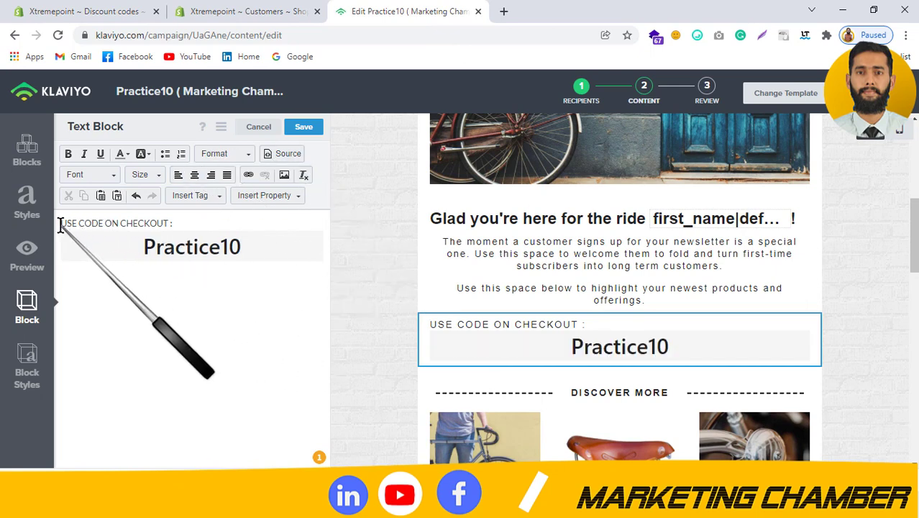
click(194, 175)
click(304, 126)
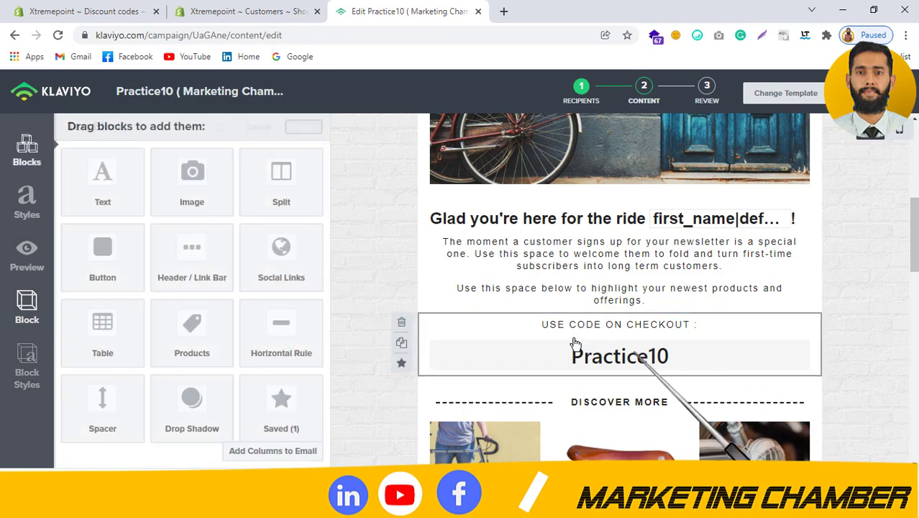
scroll(620, 287, down, 2)
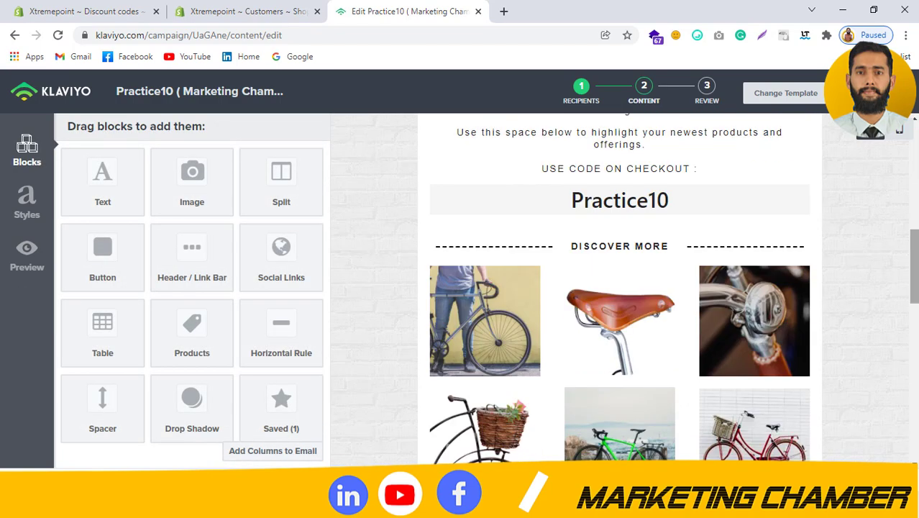
drag(188, 333, 669, 228)
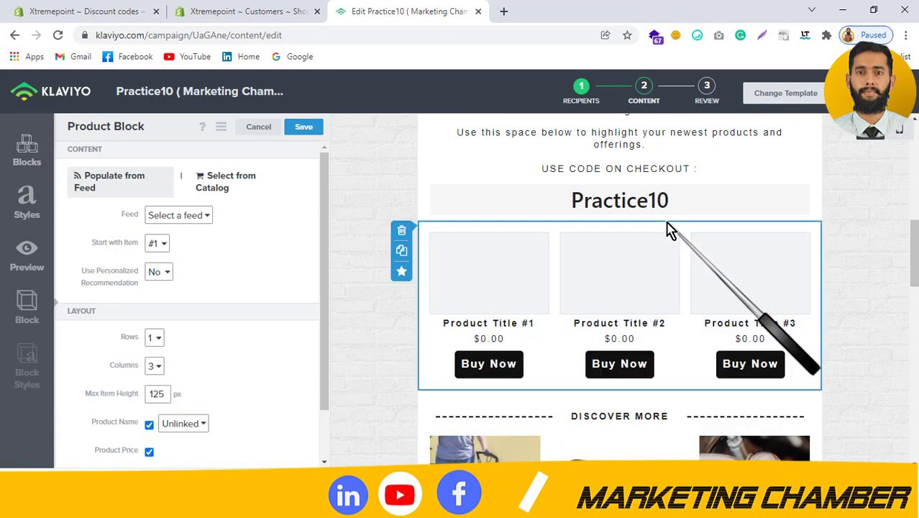
Step: Set the product block feed to SHOP_POPULAR_ALL_CATEGORIES with personalised recommendations on, and save
click(213, 221)
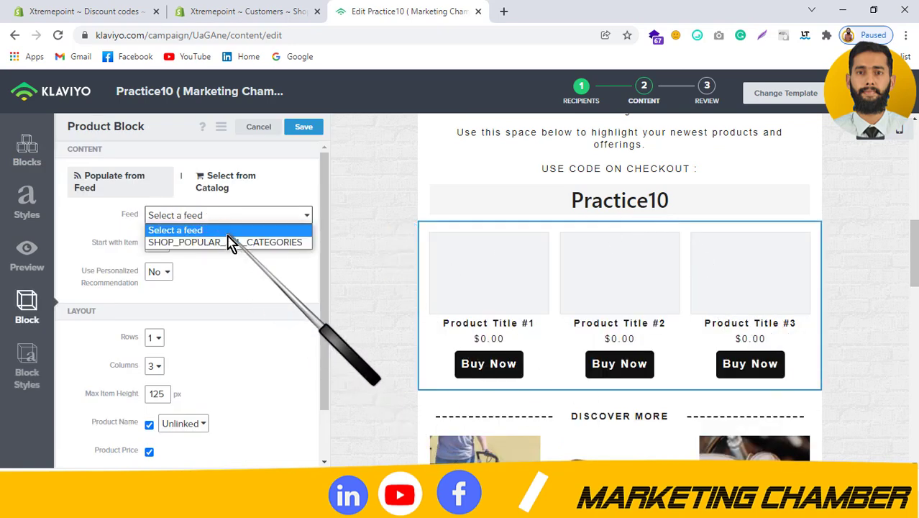
click(255, 241)
click(158, 273)
click(158, 299)
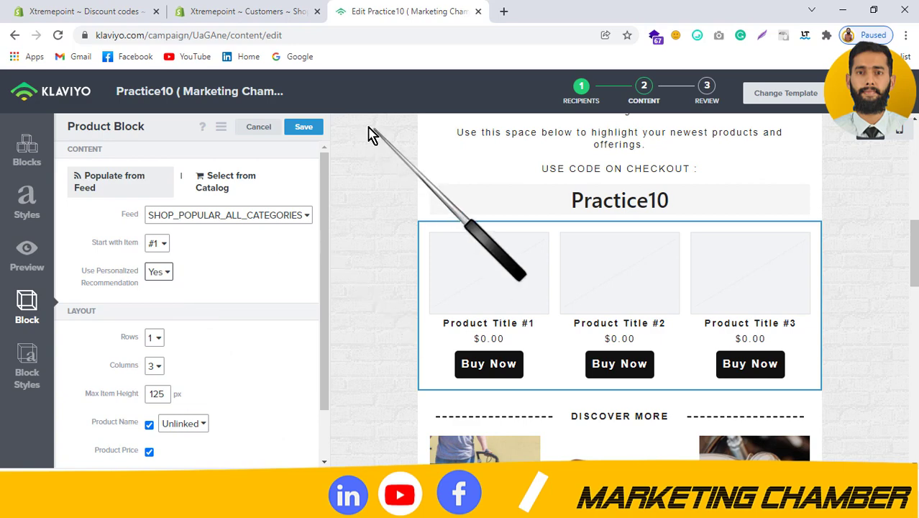
click(303, 128)
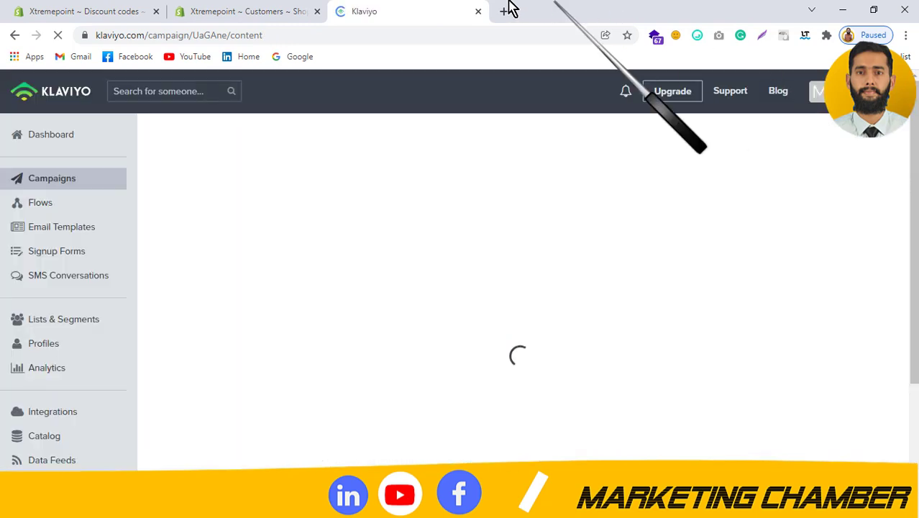
Step: Open Gmail in a new tab and switch to the other Google account
click(502, 11)
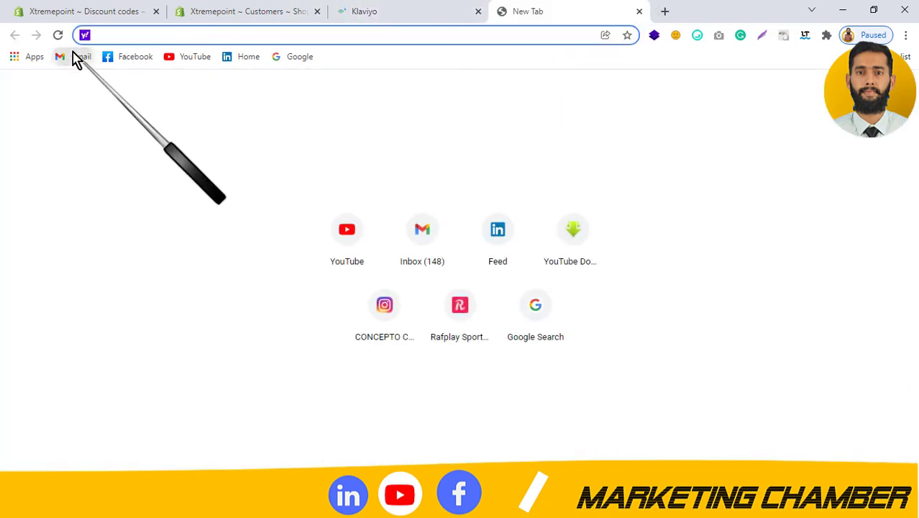
click(361, 8)
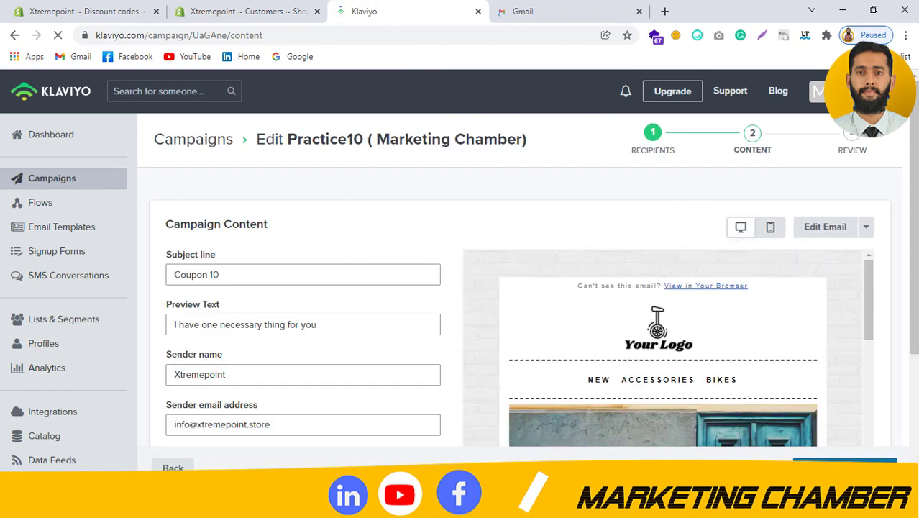
click(554, 9)
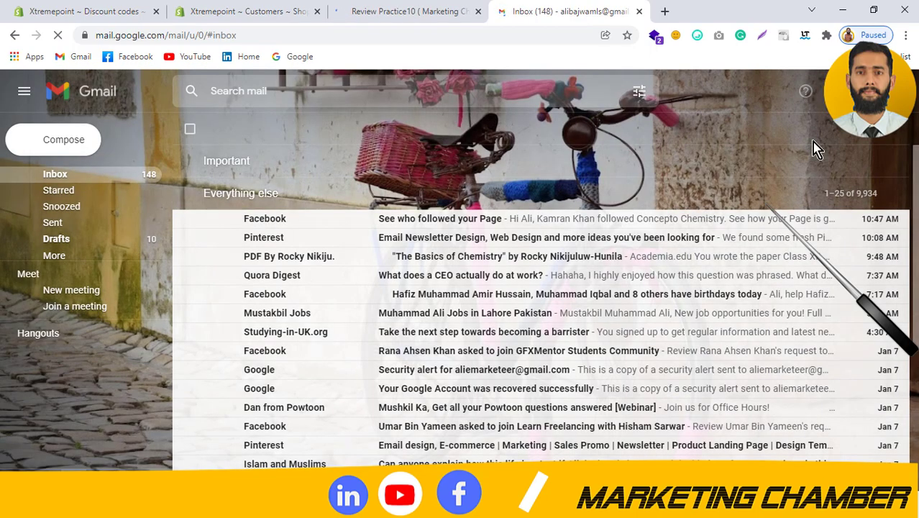
click(892, 91)
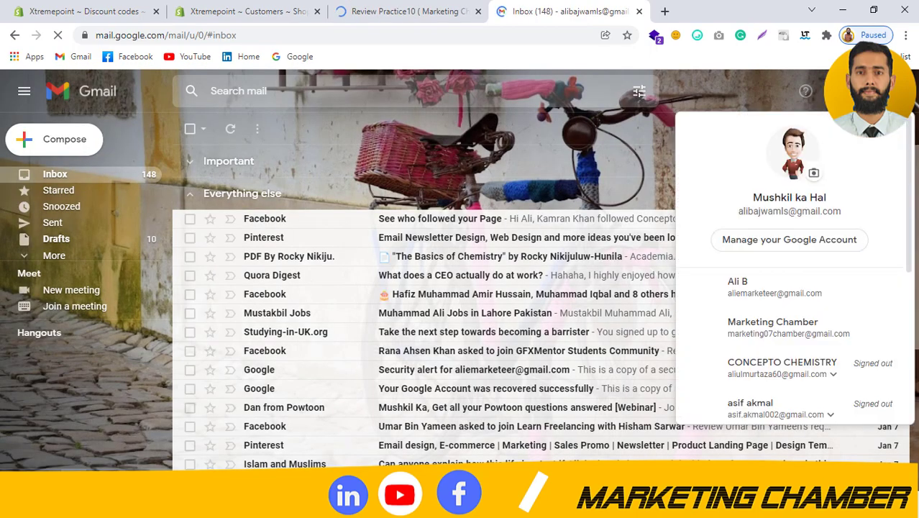
click(776, 280)
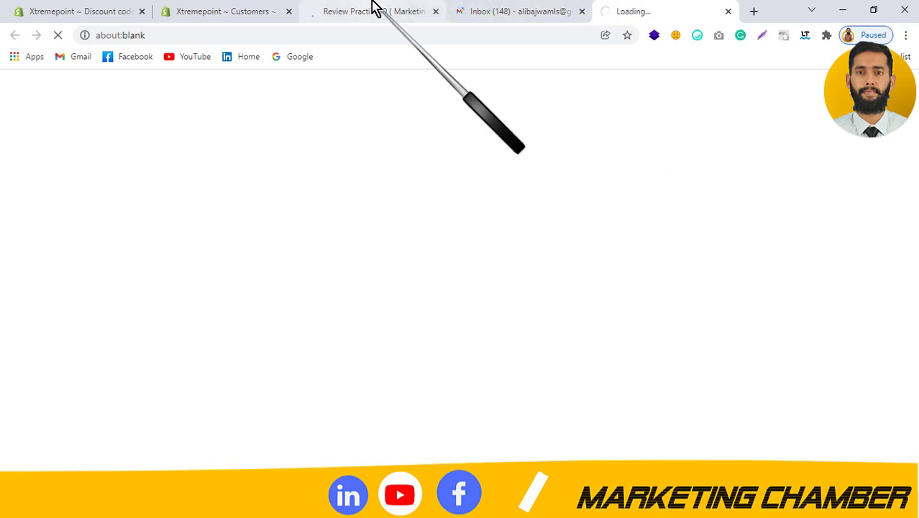
Step: Return to Klaviyo's campaign review and close the extra Gmail inbox tab
click(375, 9)
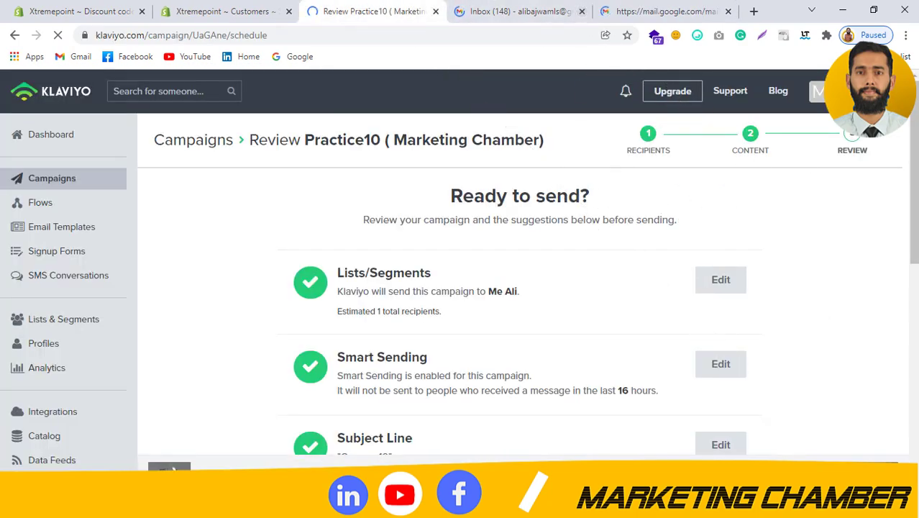
click(583, 12)
scroll(519, 274, down, 4)
Step: Send the Practice10 campaign now from the review page, then switch to the Gmail tab
scroll(468, 269, down, 3)
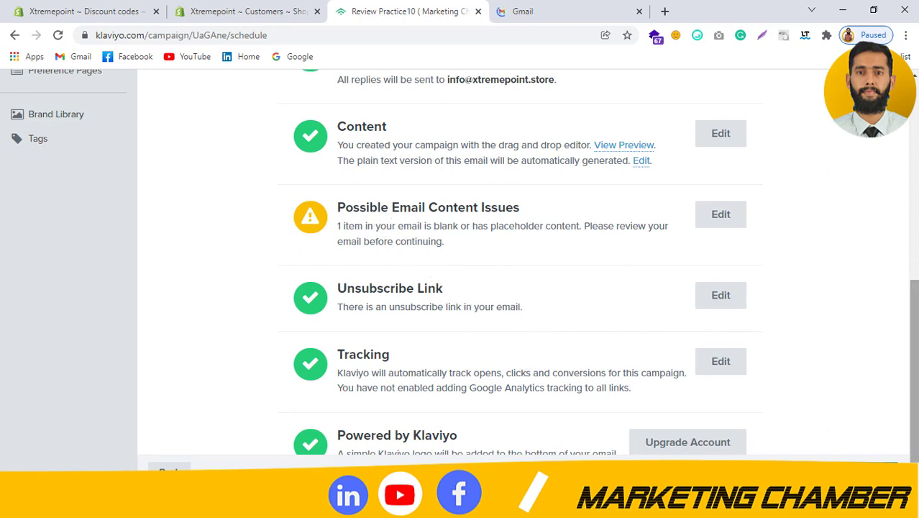
scroll(862, 345, down, 1)
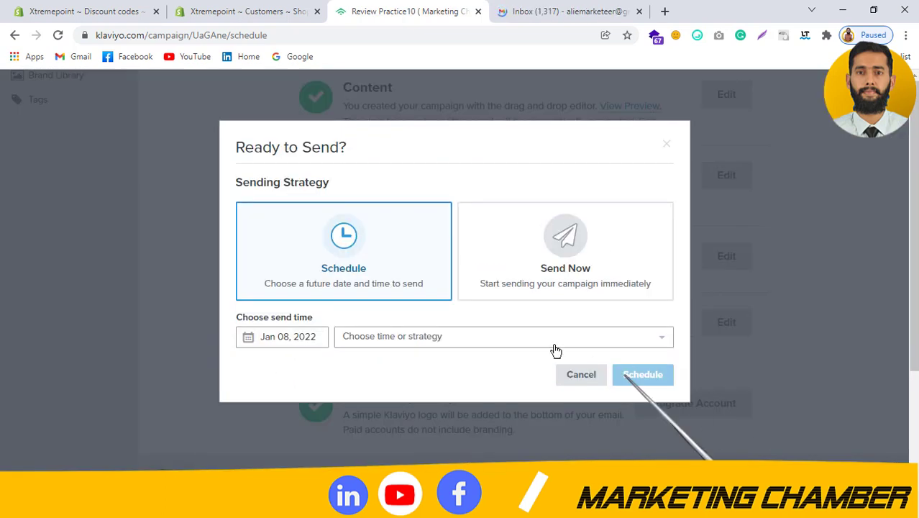
click(576, 277)
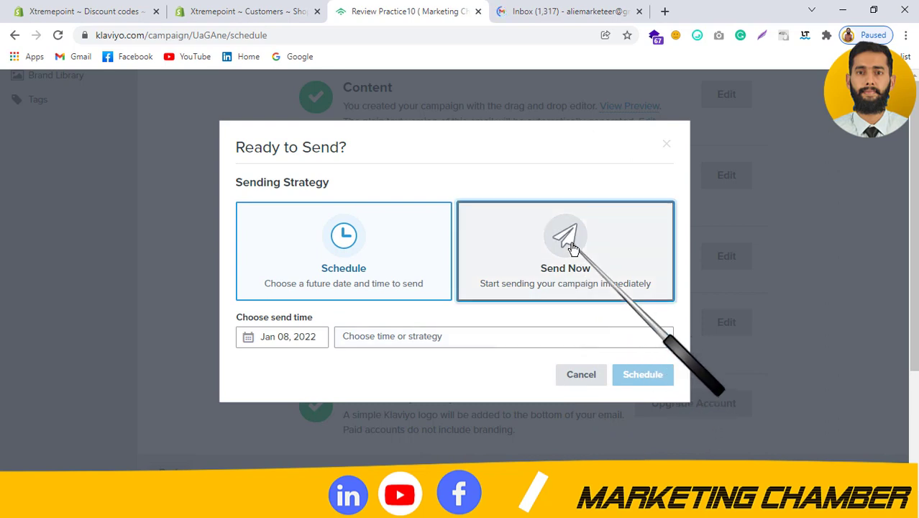
click(647, 336)
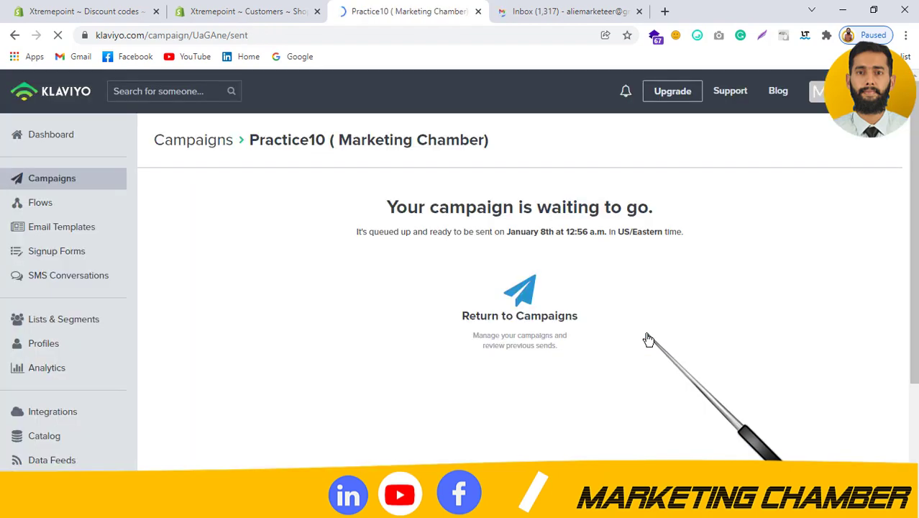
click(565, 12)
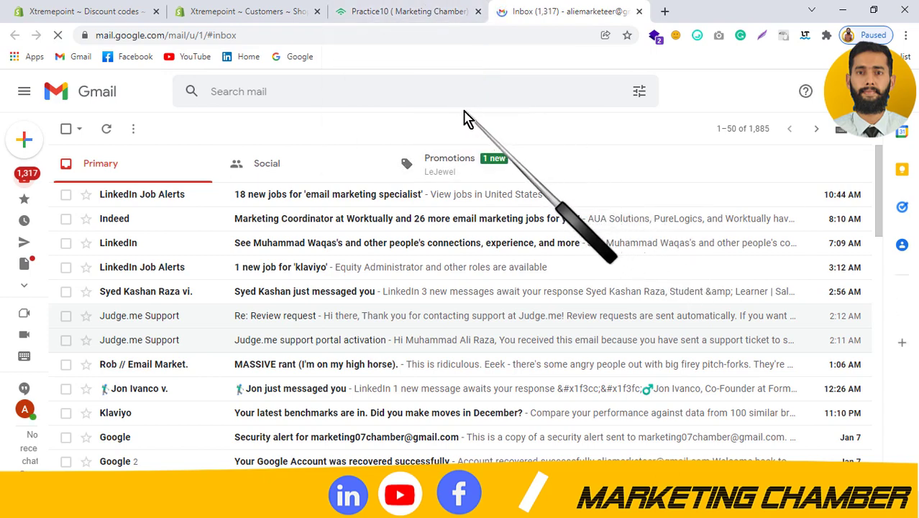
Step: Refresh Gmail, open the Coupon 10 email under Promotions, and follow its Onion Slicer link
click(58, 35)
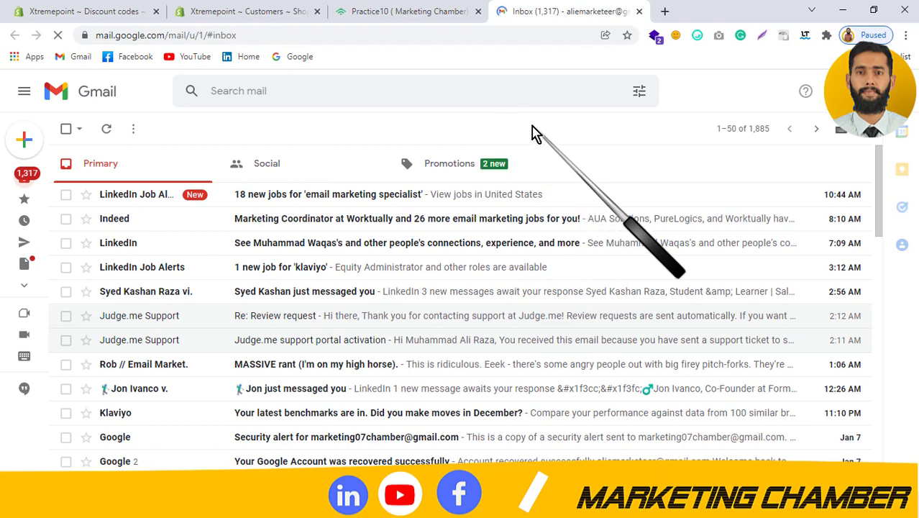
click(440, 167)
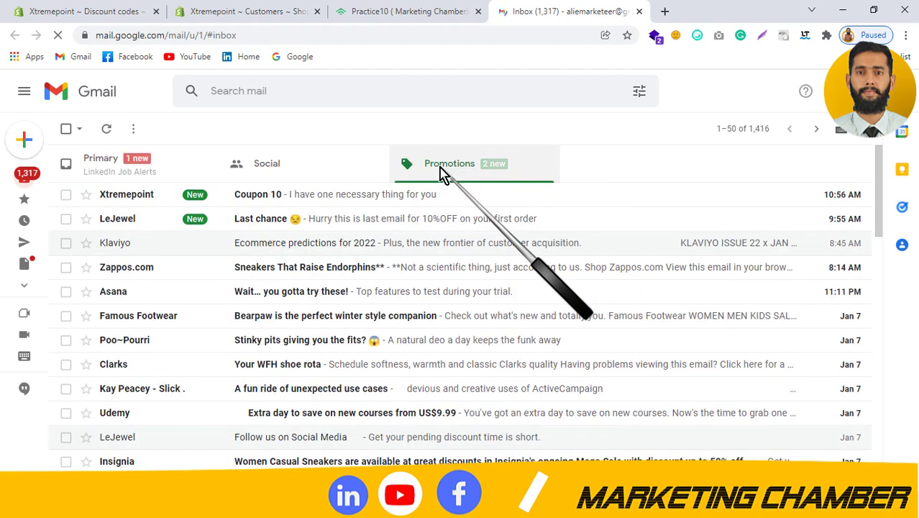
click(252, 198)
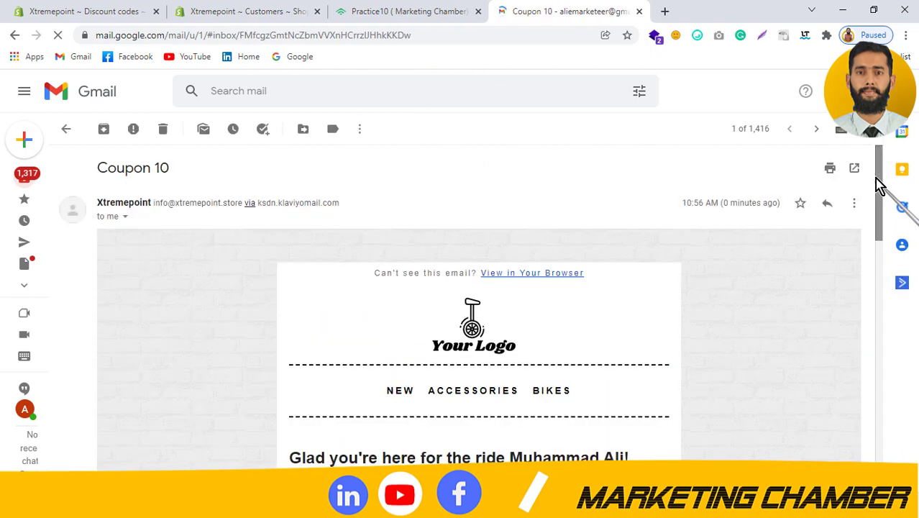
drag(880, 184, 643, 265)
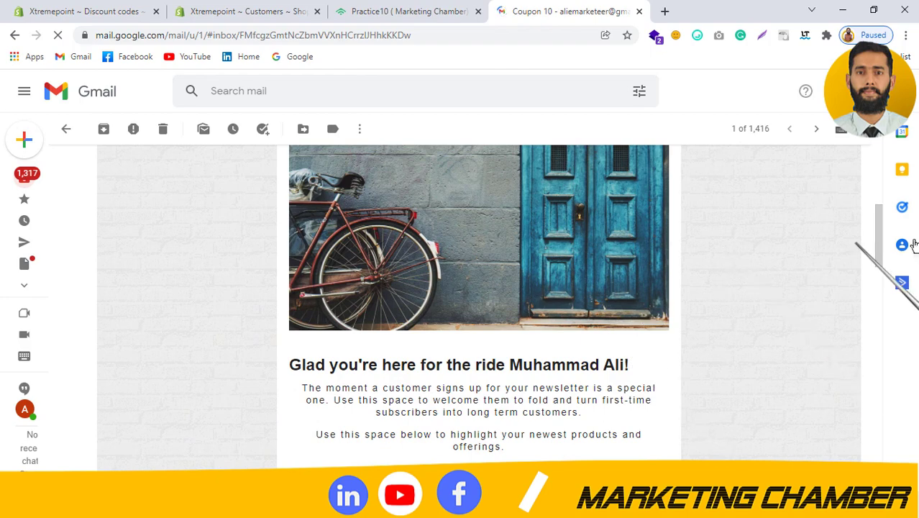
drag(882, 226, 886, 263)
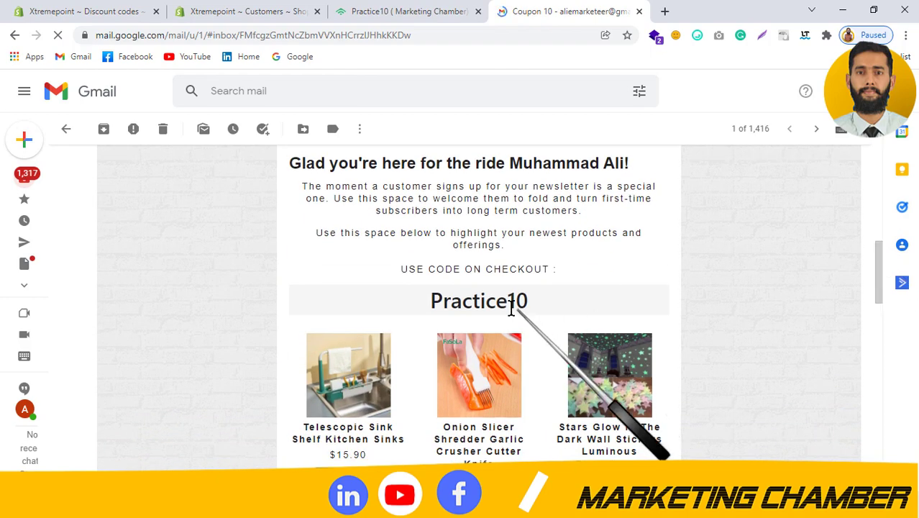
click(486, 389)
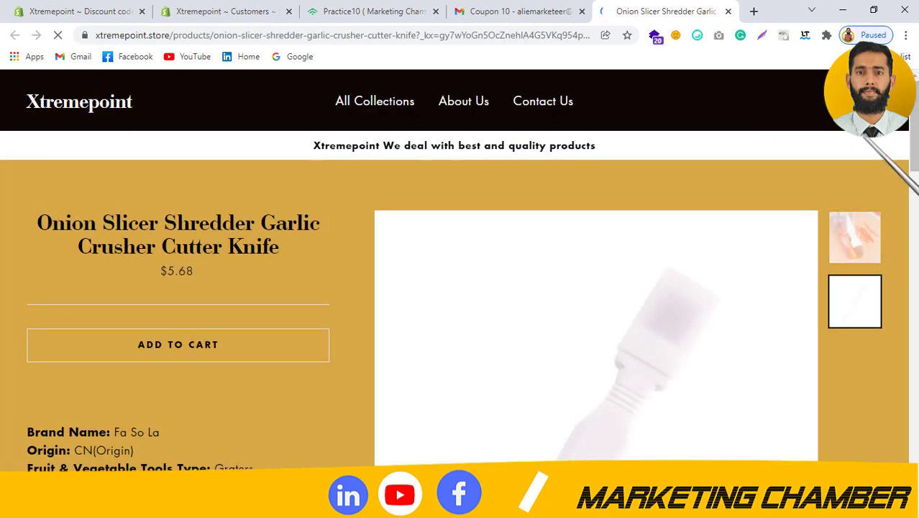
Step: Go straight to checkout for the Onion Slicer with Buy It Now
scroll(460, 288, down, 3)
scroll(461, 288, up, 2)
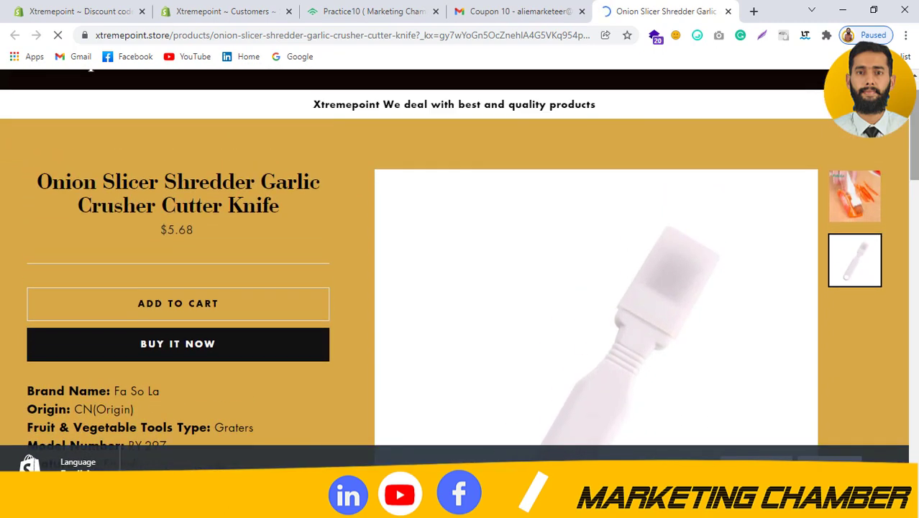
click(192, 347)
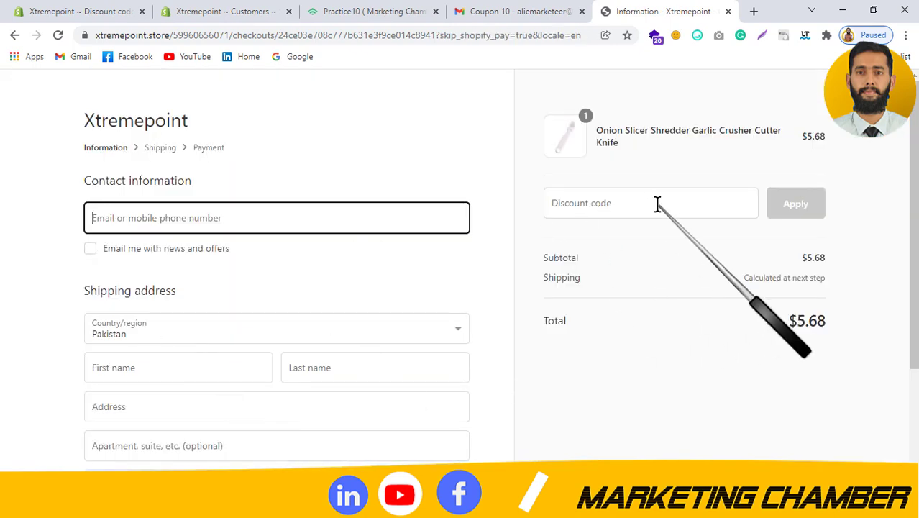
Step: Copy the code Practice10 from the coupon email and apply it as the checkout discount code
click(657, 203)
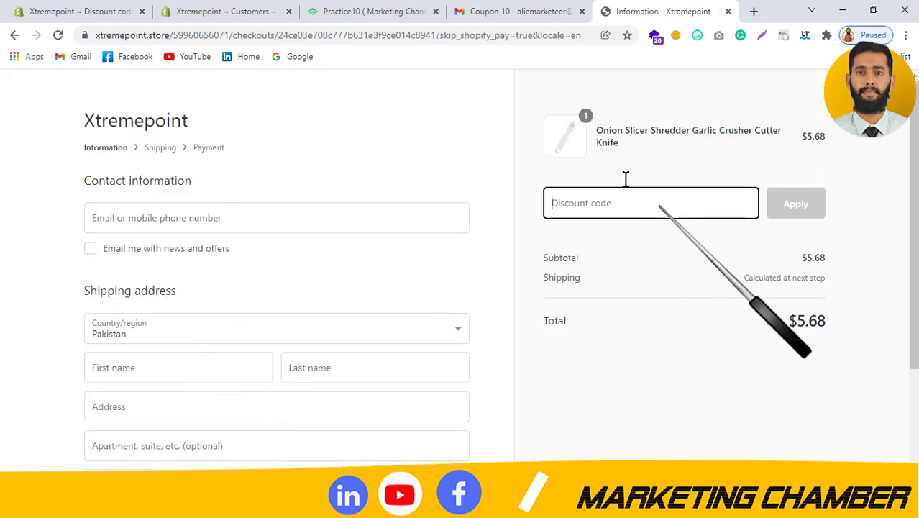
click(517, 11)
drag(531, 302, 431, 300)
key(ctrl+c)
click(713, 11)
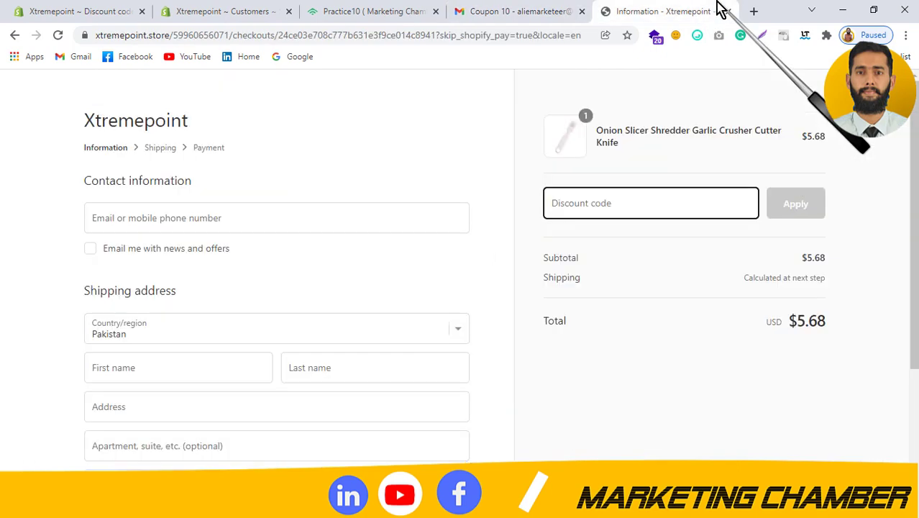
click(594, 216)
key(ctrl+v)
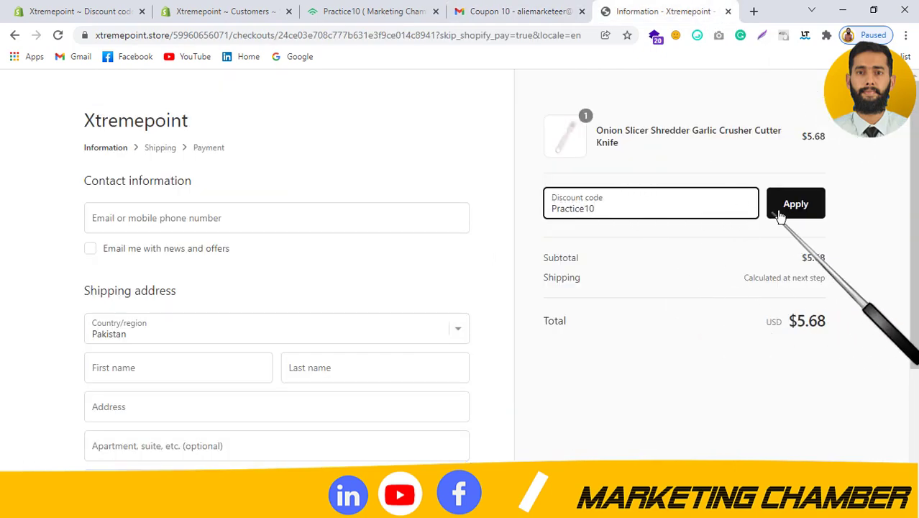
click(800, 213)
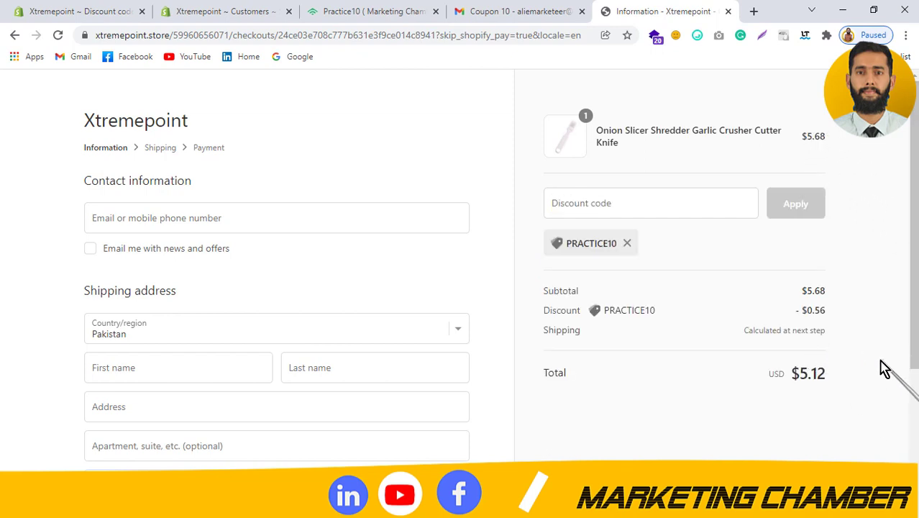
Step: Verify the $0.56 discount line and the reduced $5.12 order total
drag(794, 318, 835, 316)
click(834, 317)
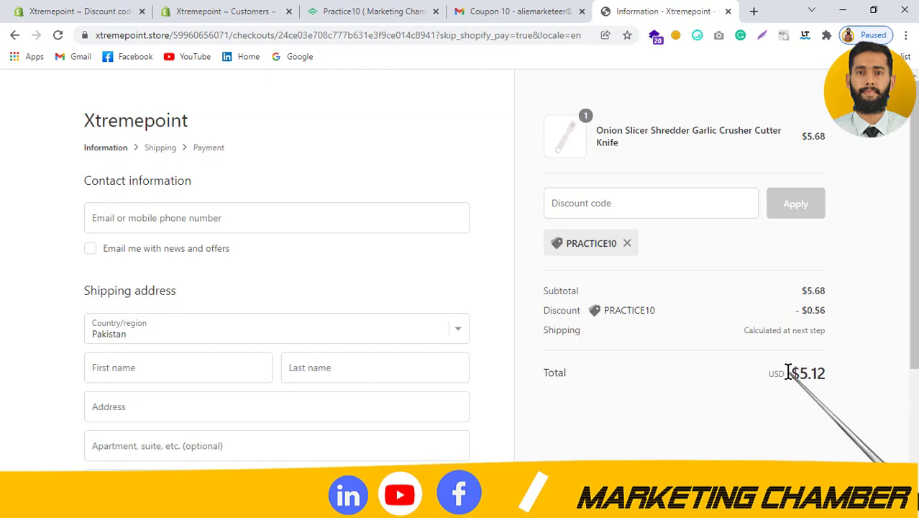
drag(789, 373, 847, 383)
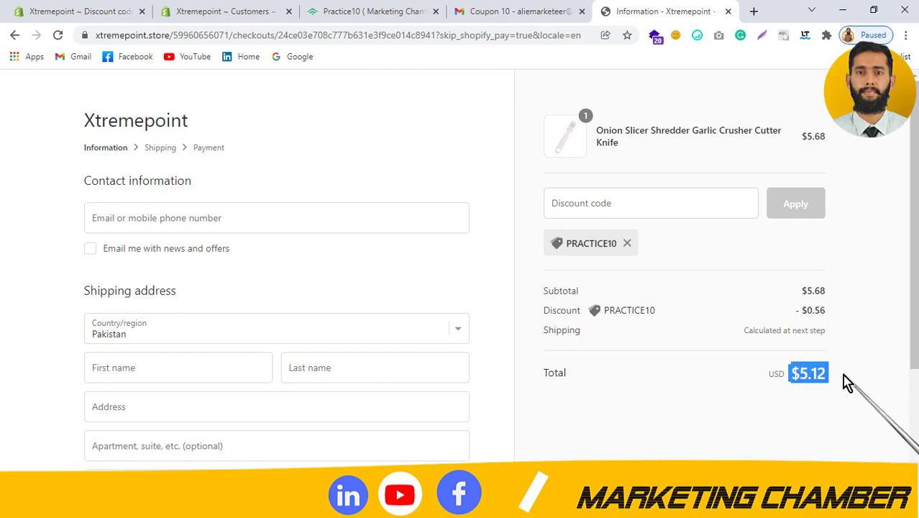
click(877, 229)
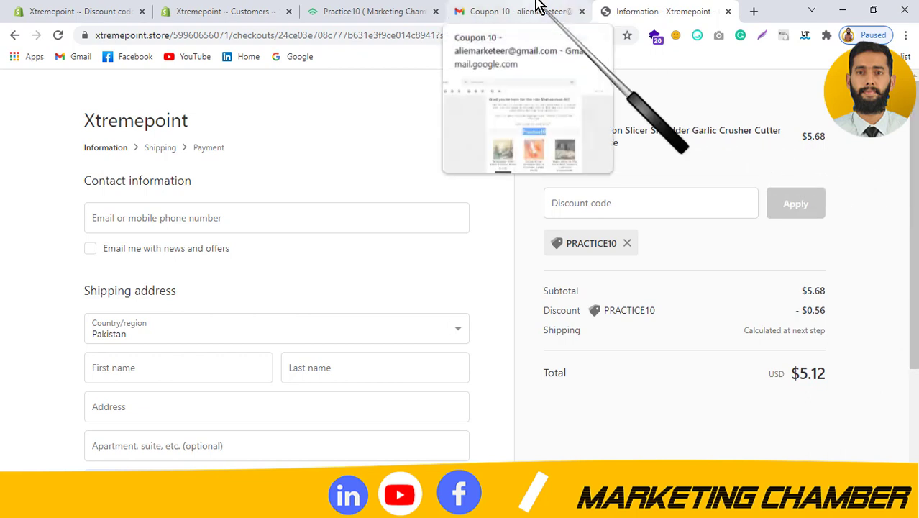
Step: Return to the sent Practice10 campaign in Klaviyo and close the 'How are we doing?' review dialog
click(396, 8)
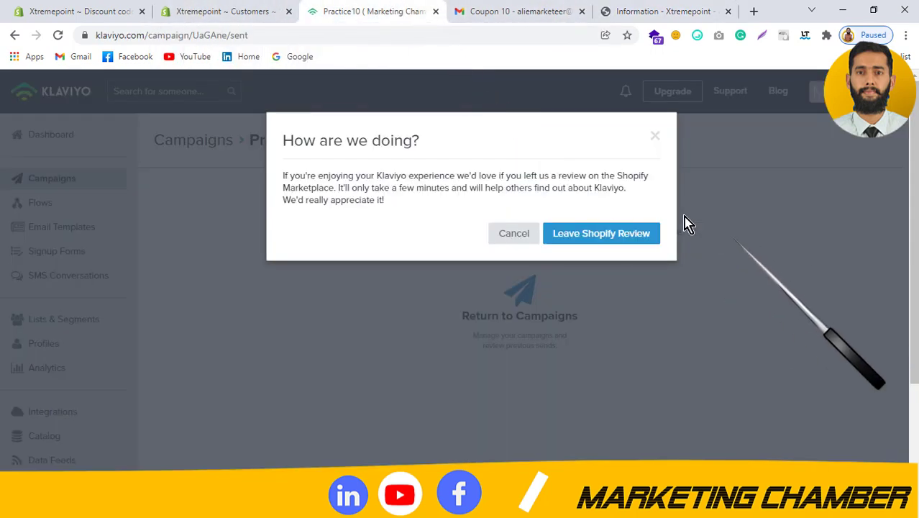
click(656, 138)
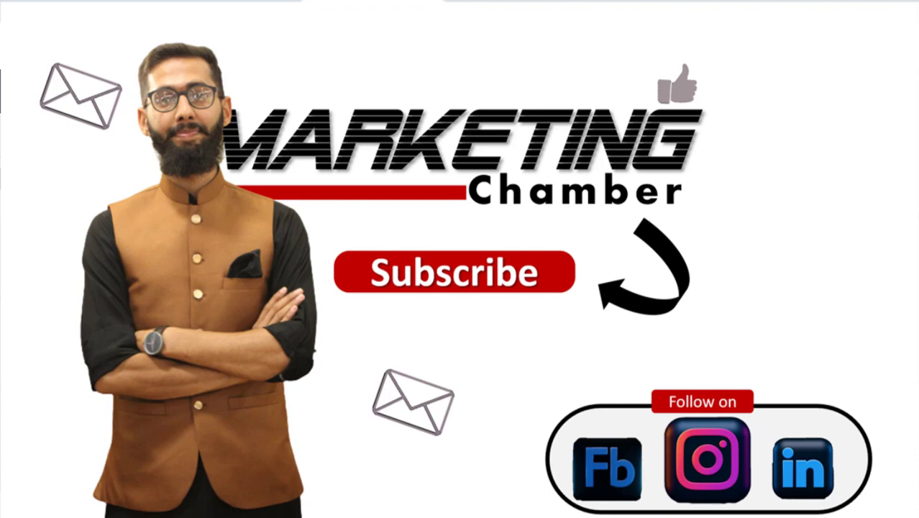